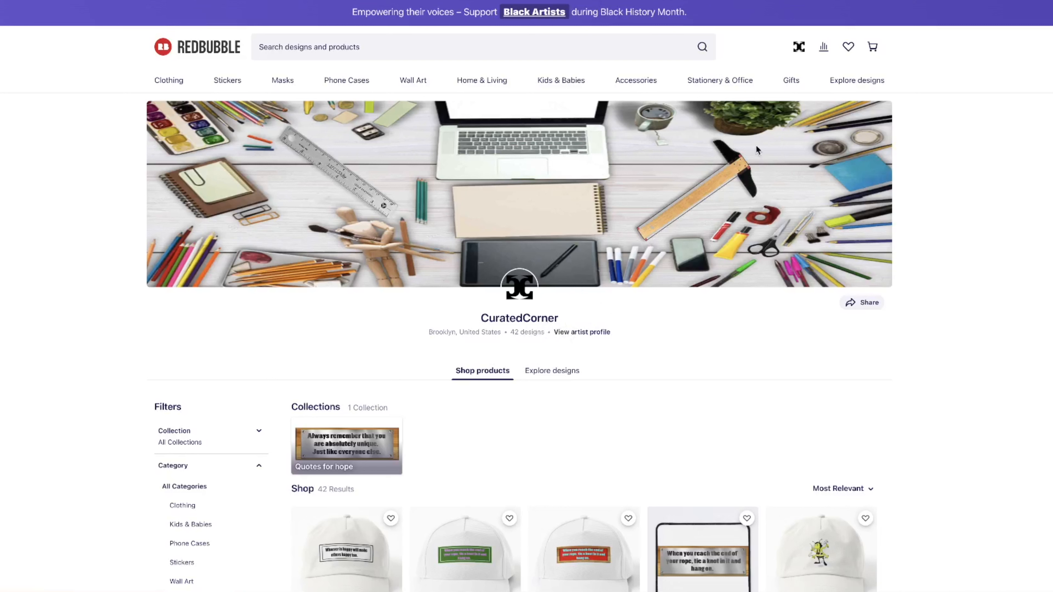
Open the shop's portfolio management page and select the design titled The Salesman
{"action": "left_click", "coordinate": [798, 48]}
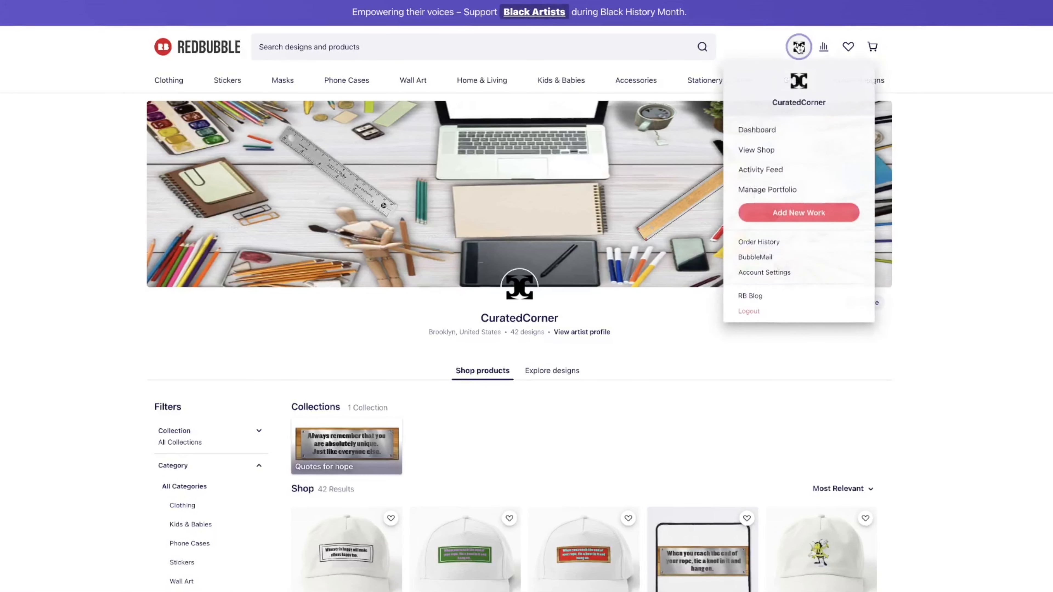
{"action": "left_click", "coordinate": [774, 191]}
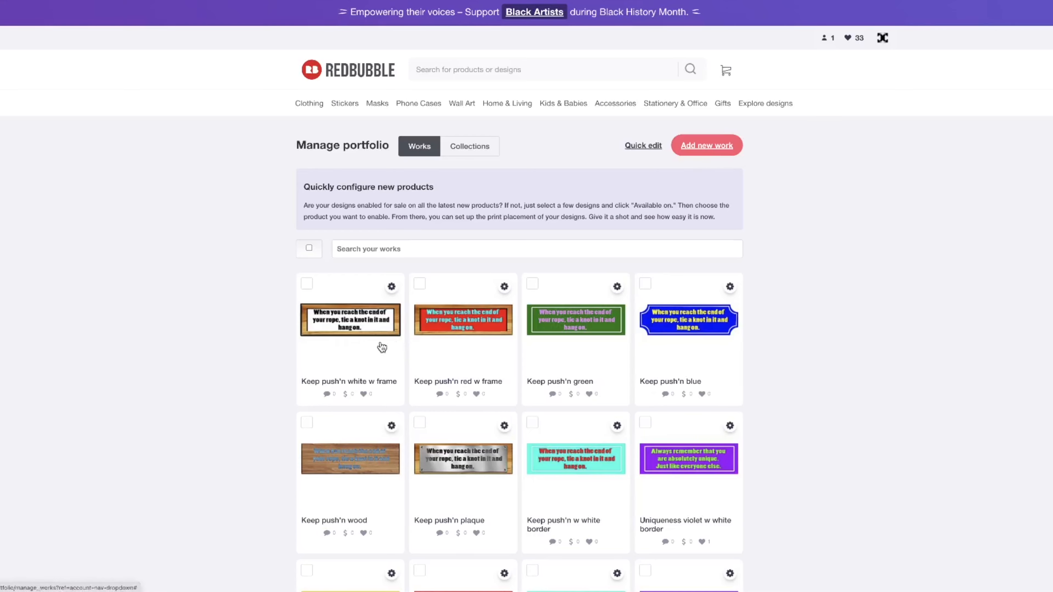
{"action": "scroll", "coordinate": [386, 340], "scroll_direction": "down", "scroll_amount": 10}
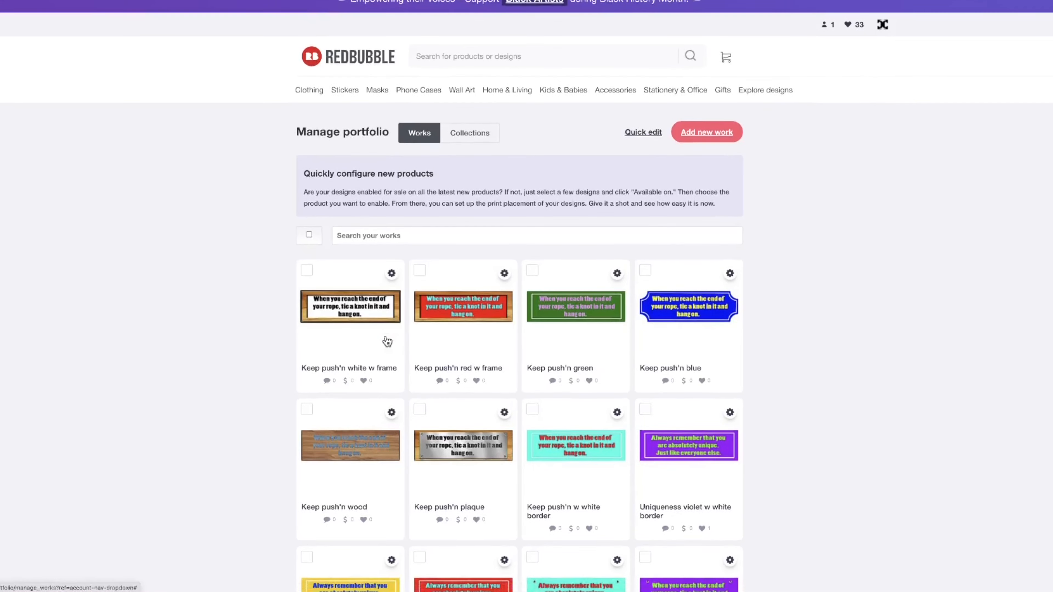
{"action": "scroll", "coordinate": [387, 341], "scroll_direction": "down", "scroll_amount": 8}
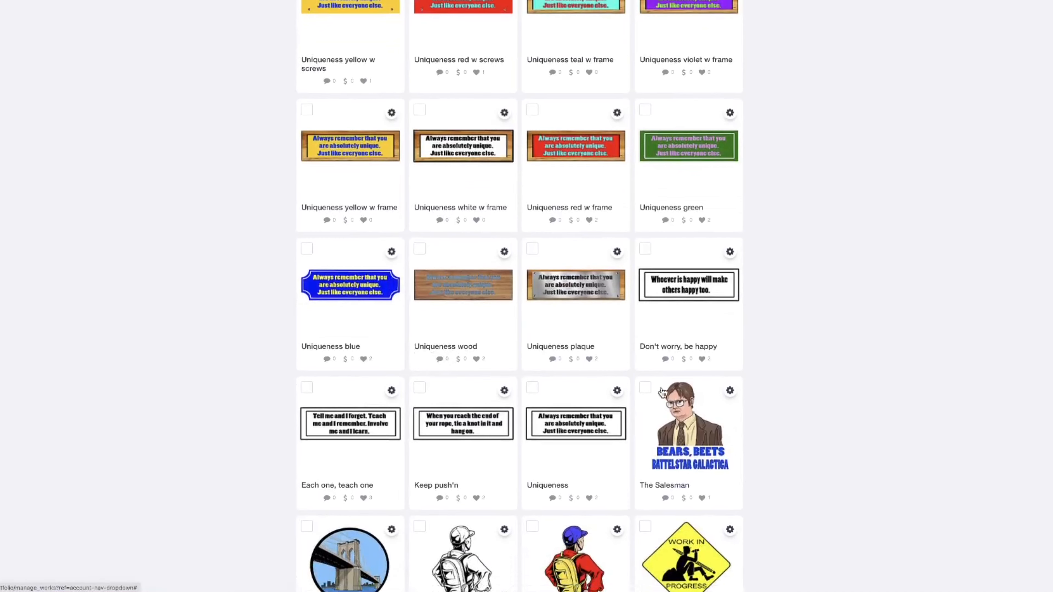
{"action": "left_click", "coordinate": [645, 387]}
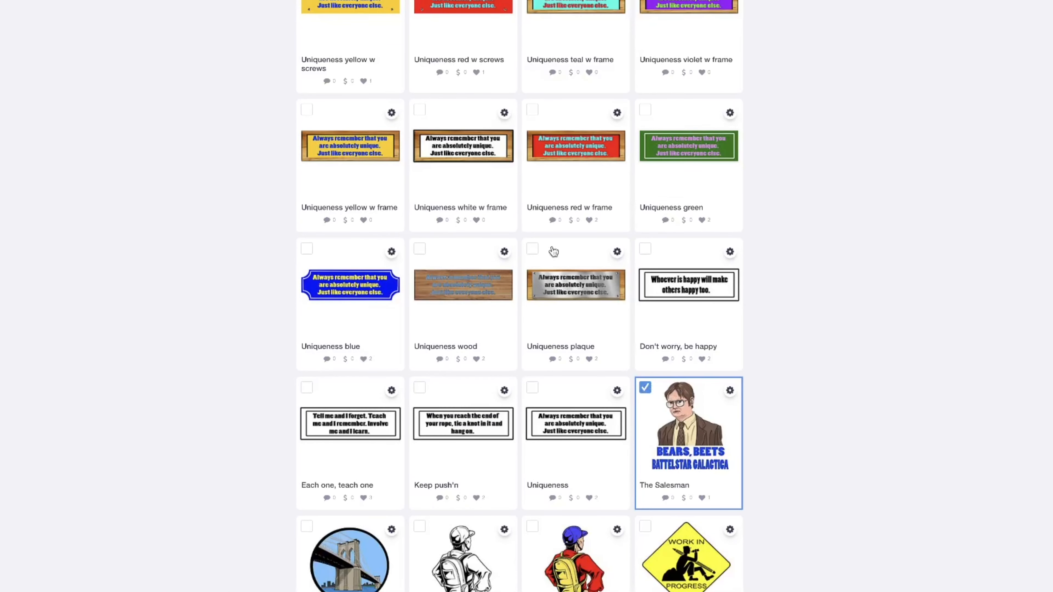
Create a new collection named "Magnificent magnets" in the portfolio
{"action": "scroll", "coordinate": [417, 222], "scroll_direction": "up", "scroll_amount": 15}
{"action": "scroll", "coordinate": [417, 223], "scroll_direction": "up", "scroll_amount": 5}
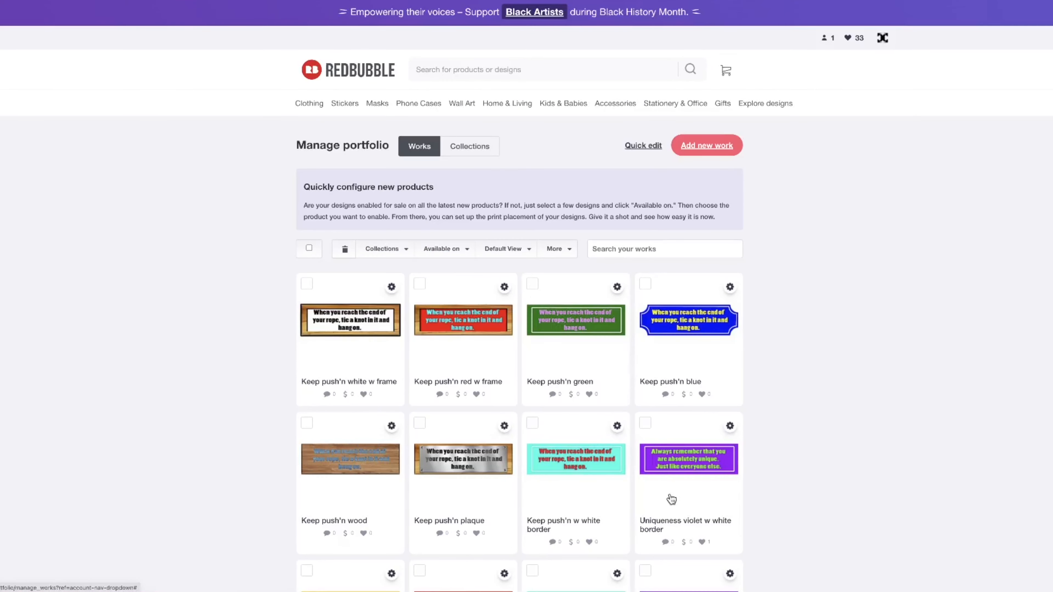
{"action": "scroll", "coordinate": [673, 498], "scroll_direction": "down", "scroll_amount": 5}
{"action": "scroll", "coordinate": [699, 492], "scroll_direction": "down", "scroll_amount": 11}
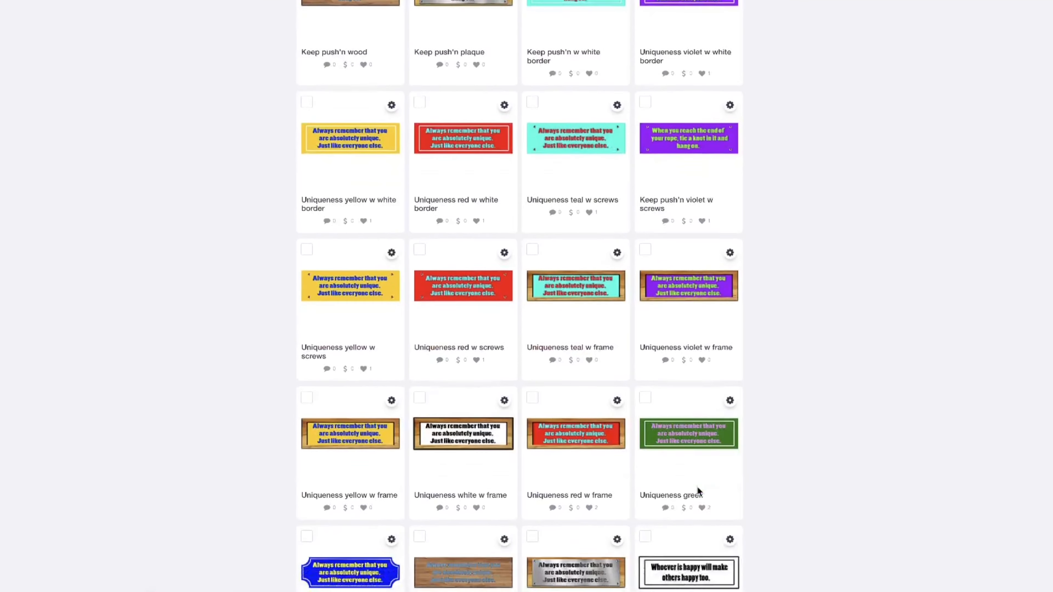
{"action": "scroll", "coordinate": [699, 492], "scroll_direction": "up", "scroll_amount": 16}
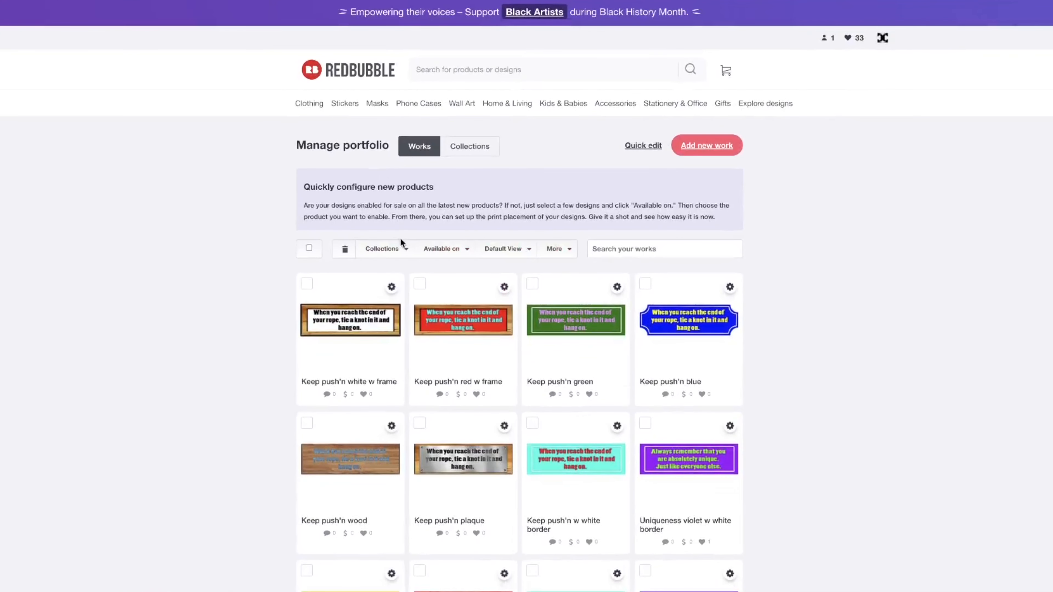
{"action": "left_click", "coordinate": [407, 252]}
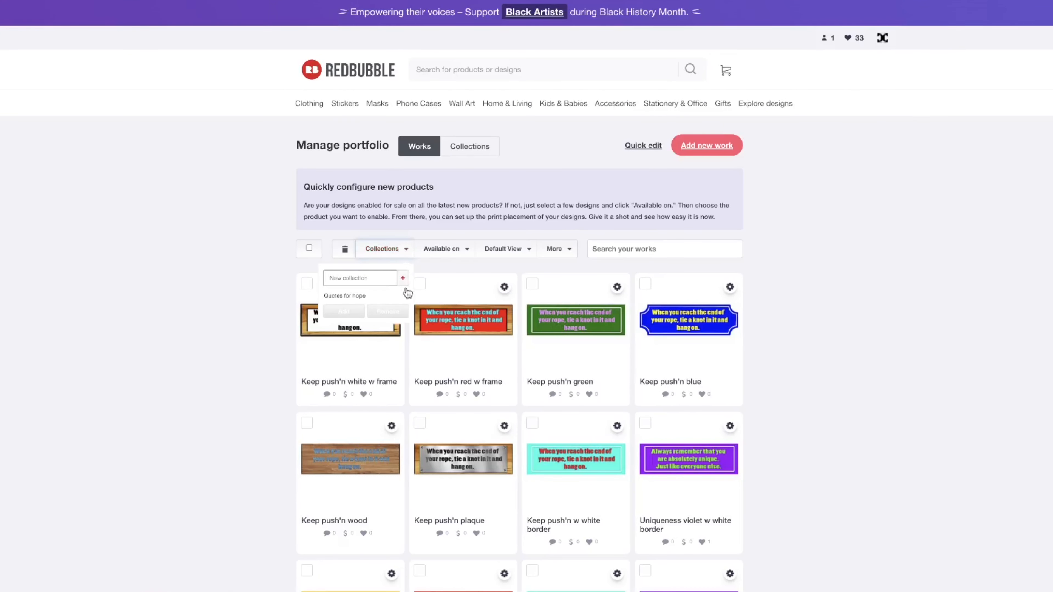
{"action": "left_click", "coordinate": [375, 278]}
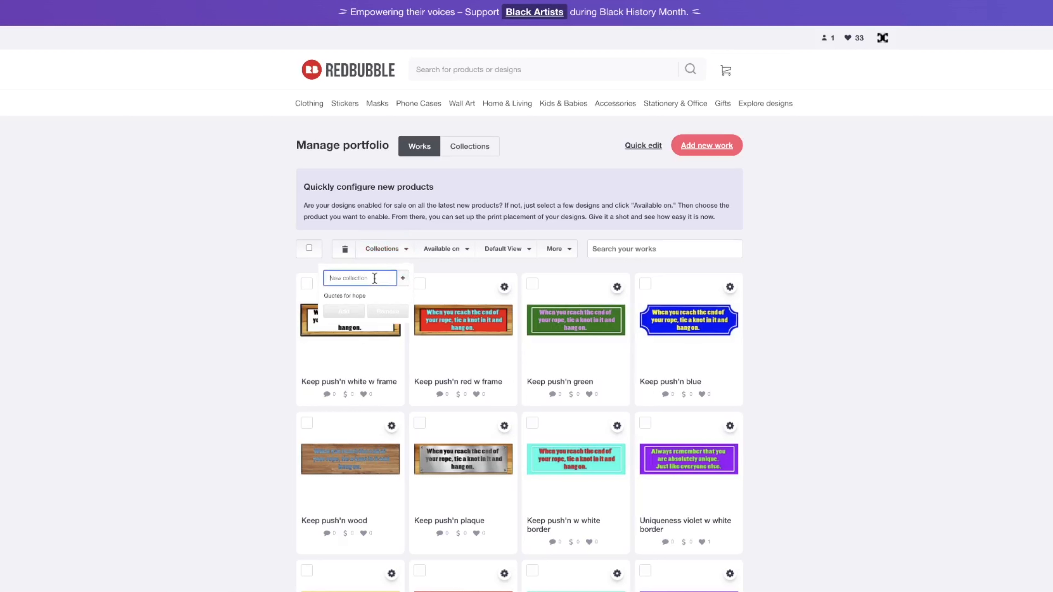
{"action": "type", "text": "Magnificent magnets"}
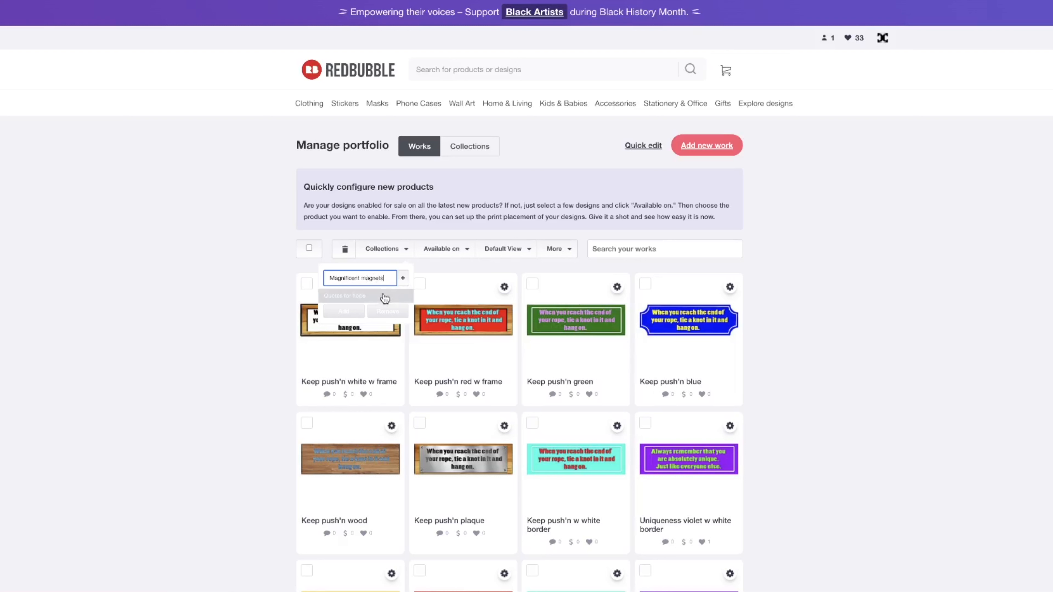
{"action": "left_click", "coordinate": [402, 283]}
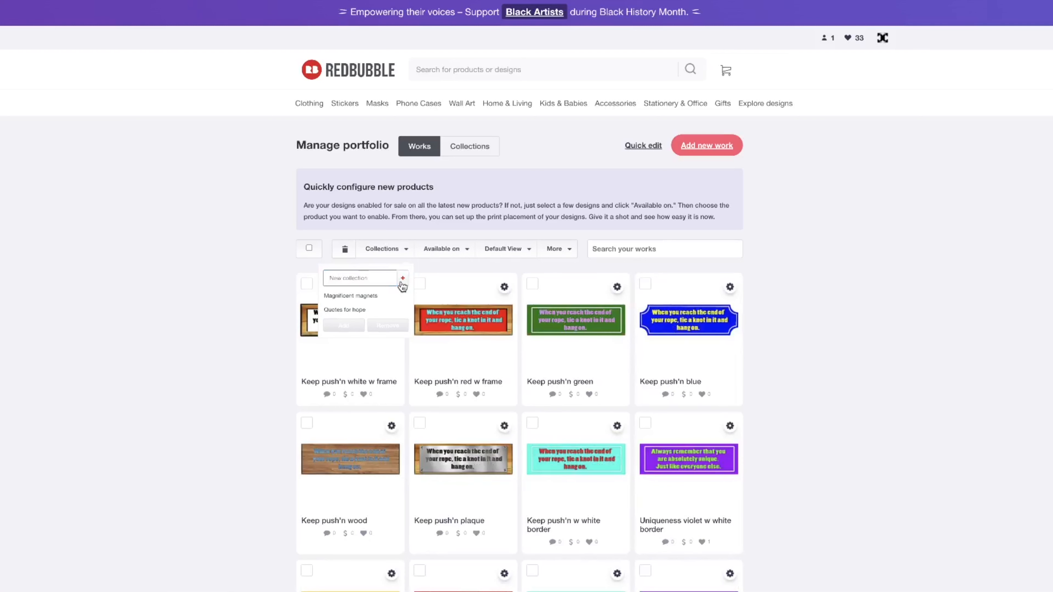
Deselect the design titled The Salesman in the portfolio
{"action": "scroll", "coordinate": [558, 334], "scroll_direction": "down", "scroll_amount": 10}
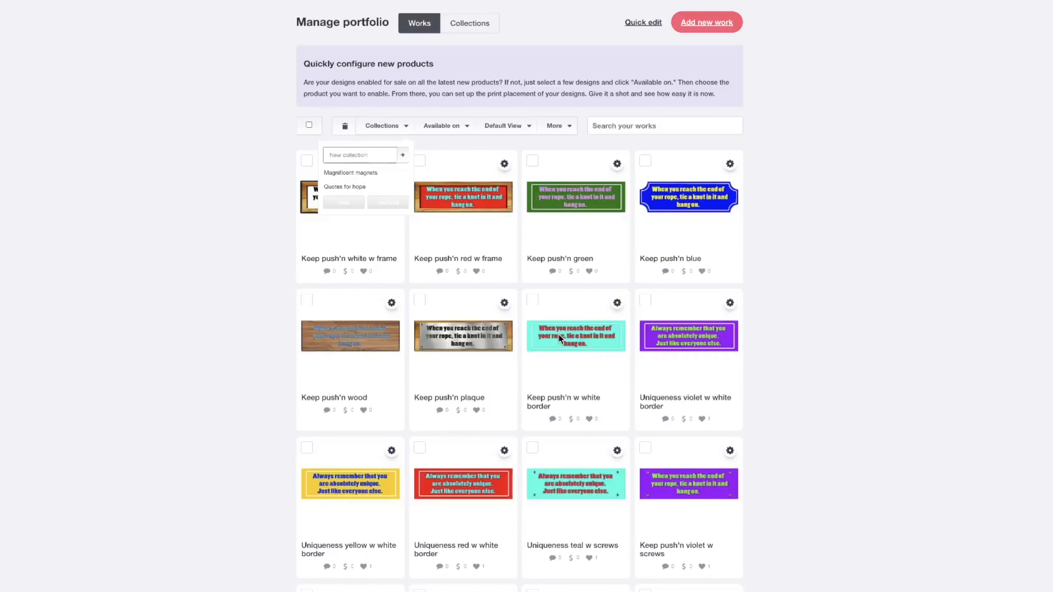
{"action": "scroll", "coordinate": [558, 335], "scroll_direction": "down", "scroll_amount": 10}
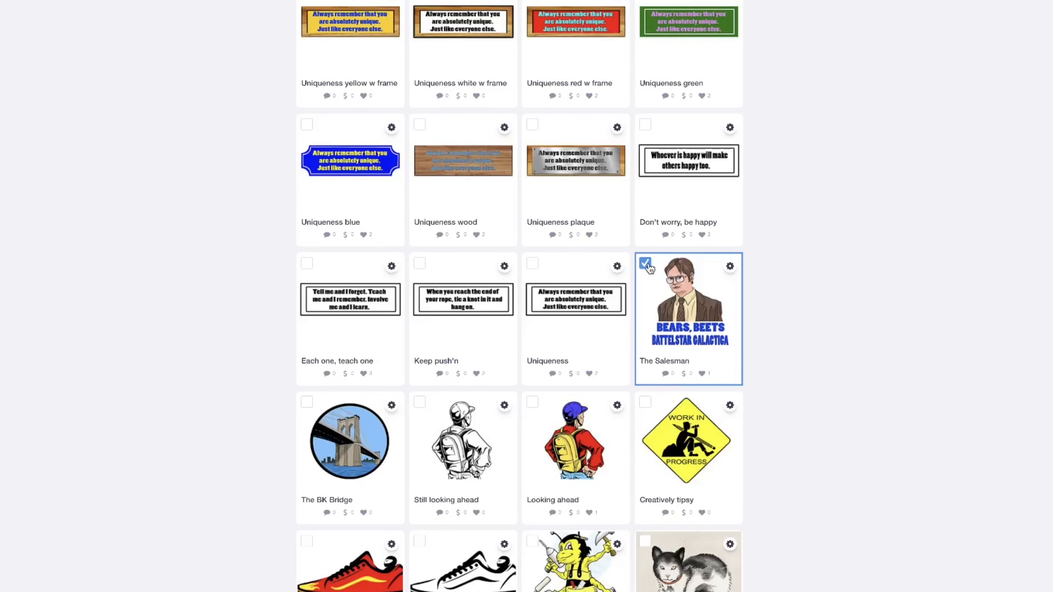
{"action": "left_click", "coordinate": [645, 264]}
{"action": "scroll", "coordinate": [519, 89], "scroll_direction": "up", "scroll_amount": 3}
{"action": "scroll", "coordinate": [518, 89], "scroll_direction": "up", "scroll_amount": 10}
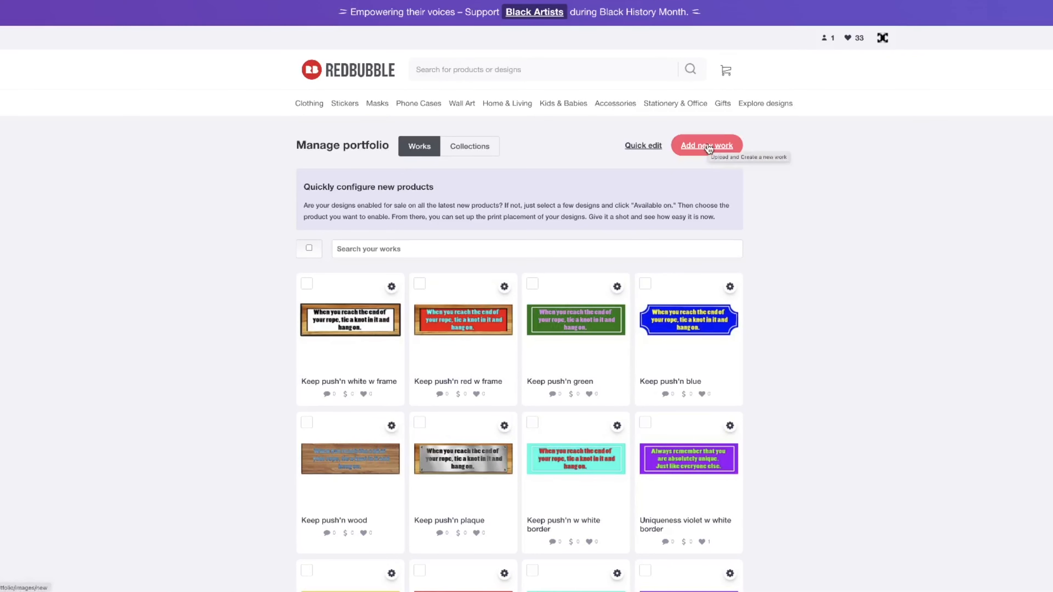
Add a new work by uploading AA3AAA13Background18.png, the yellow framed "Tell me and I forget" quote, from the Png folder
{"action": "left_click", "coordinate": [709, 149]}
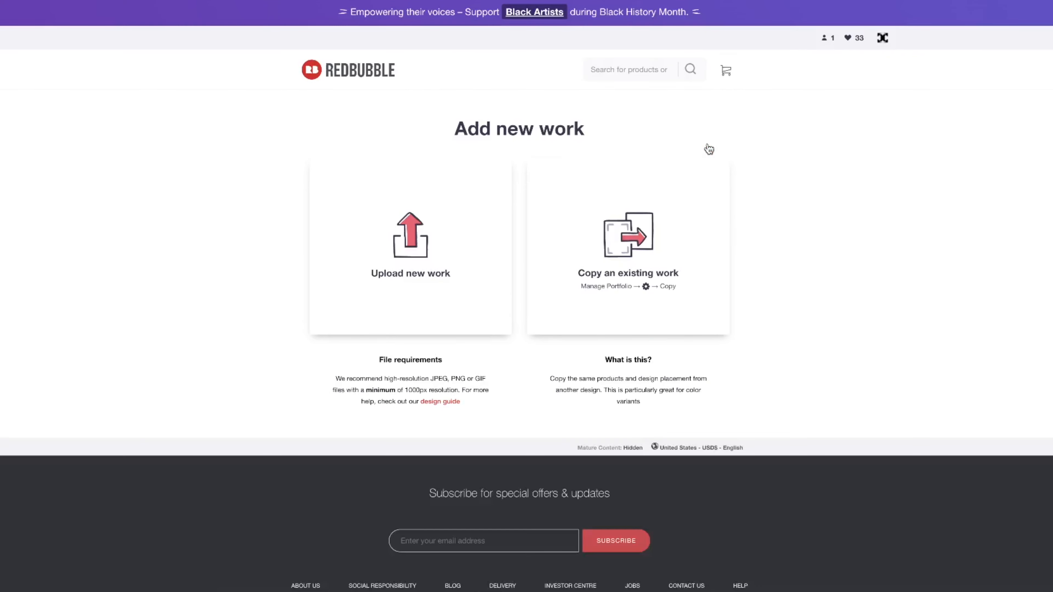
{"action": "left_click", "coordinate": [405, 242]}
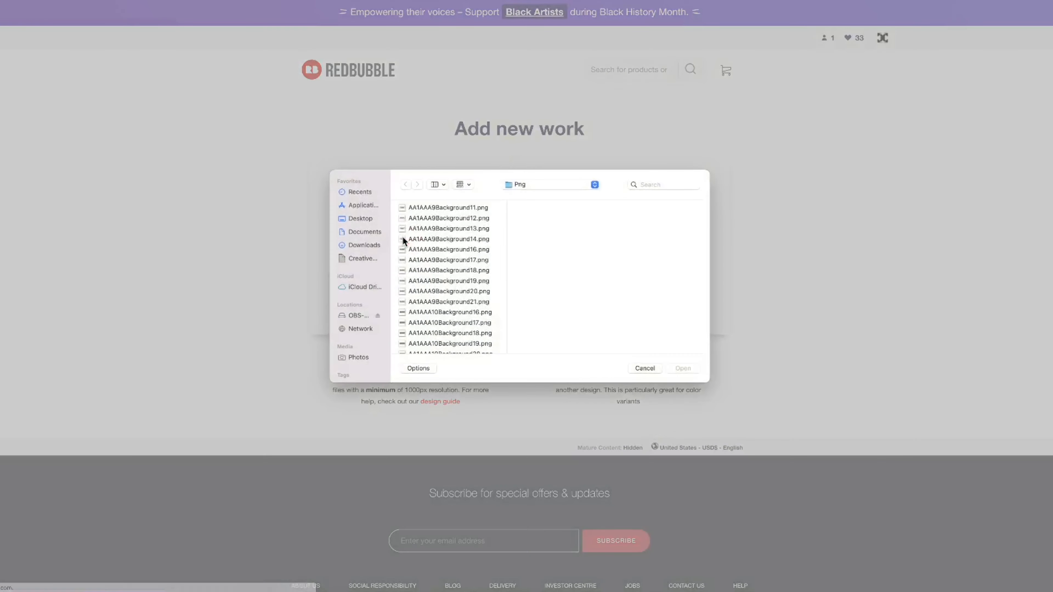
{"action": "scroll", "coordinate": [416, 258], "scroll_direction": "down", "scroll_amount": 15}
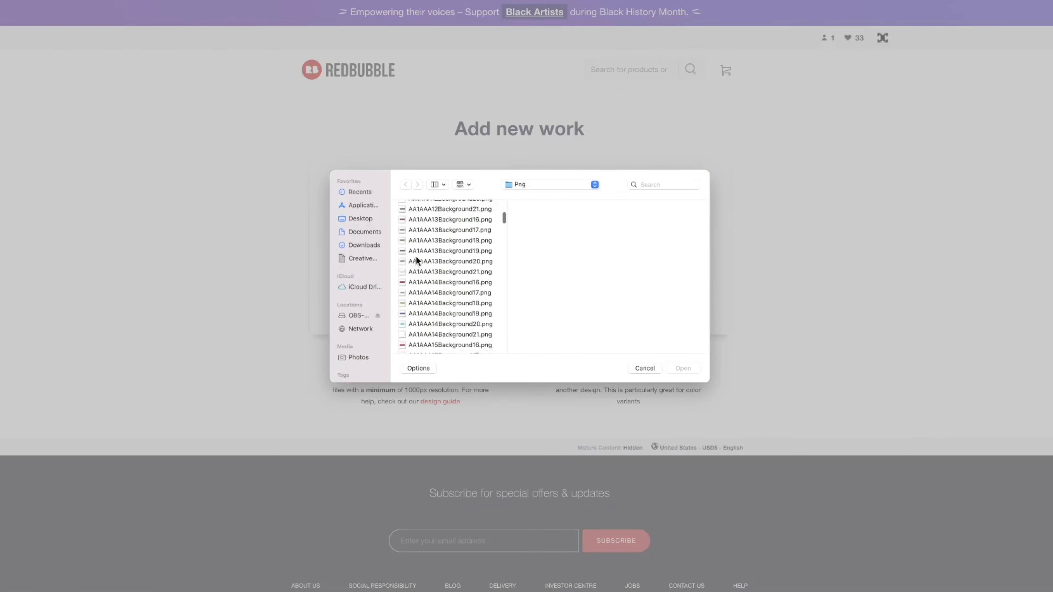
{"action": "scroll", "coordinate": [416, 258], "scroll_direction": "down", "scroll_amount": 20}
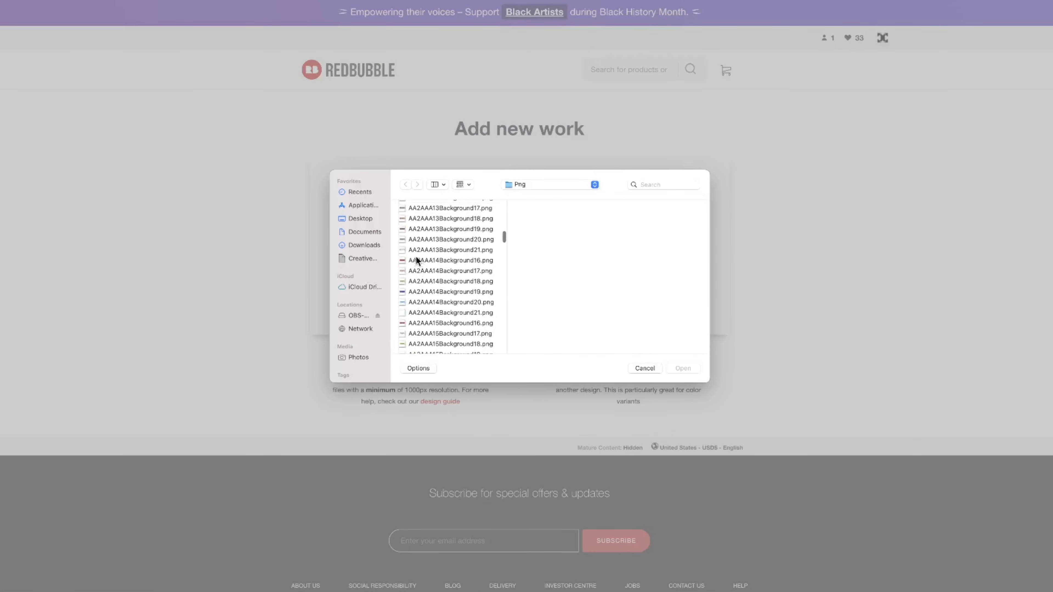
{"action": "scroll", "coordinate": [416, 257], "scroll_direction": "up", "scroll_amount": 3}
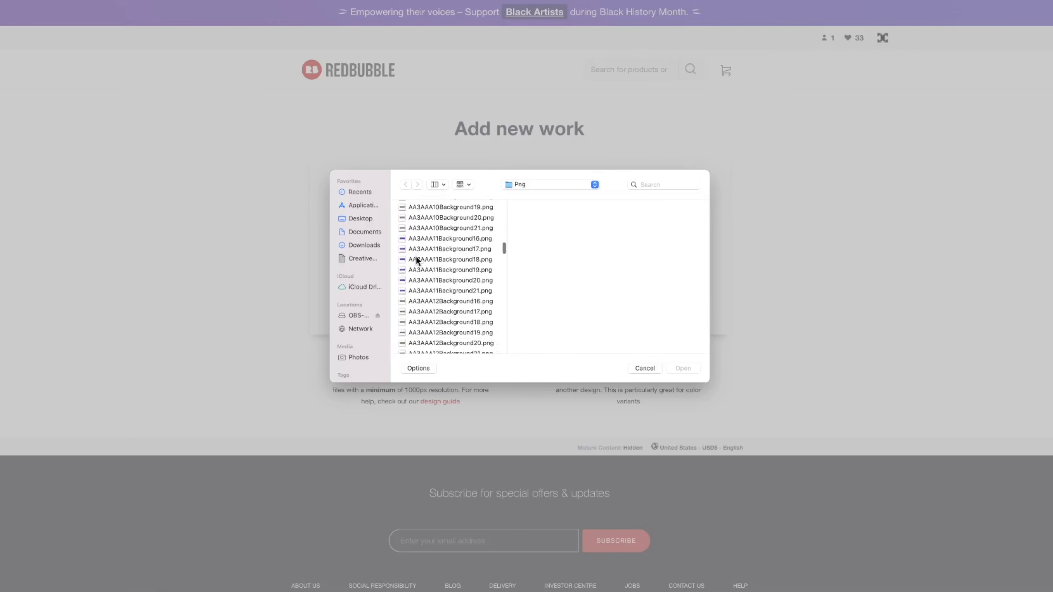
{"action": "scroll", "coordinate": [416, 258], "scroll_direction": "down", "scroll_amount": 15}
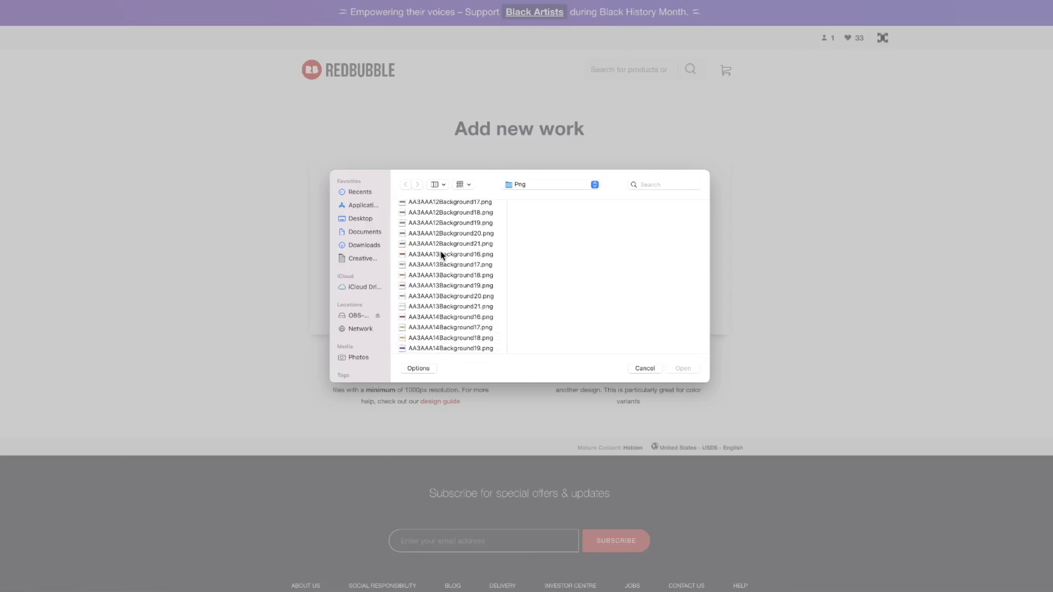
{"action": "left_click", "coordinate": [457, 254]}
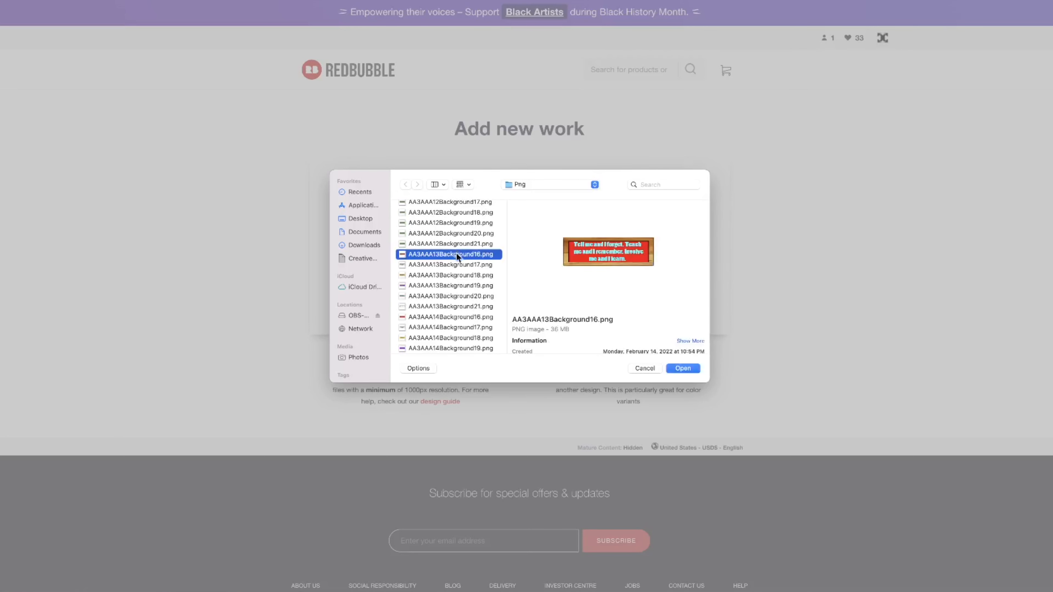
{"action": "left_click", "coordinate": [454, 263]}
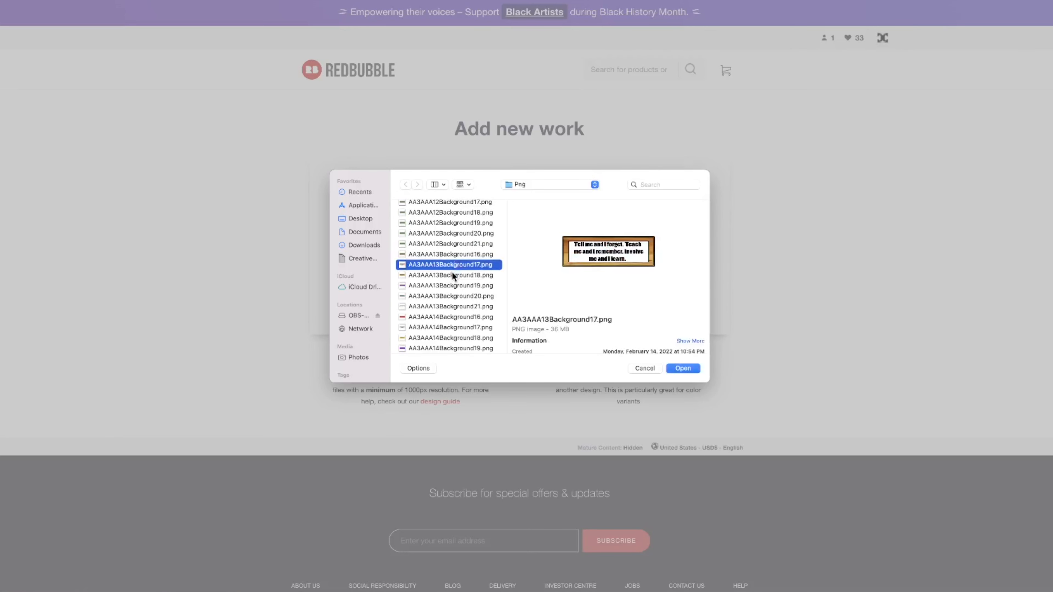
{"action": "left_click", "coordinate": [453, 275]}
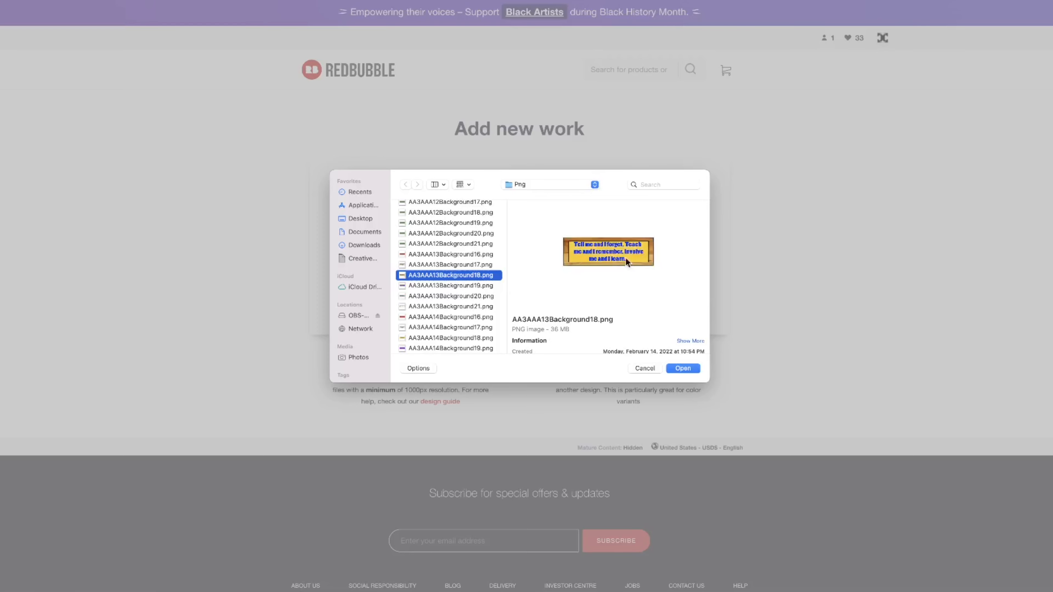
{"action": "left_click", "coordinate": [682, 368]}
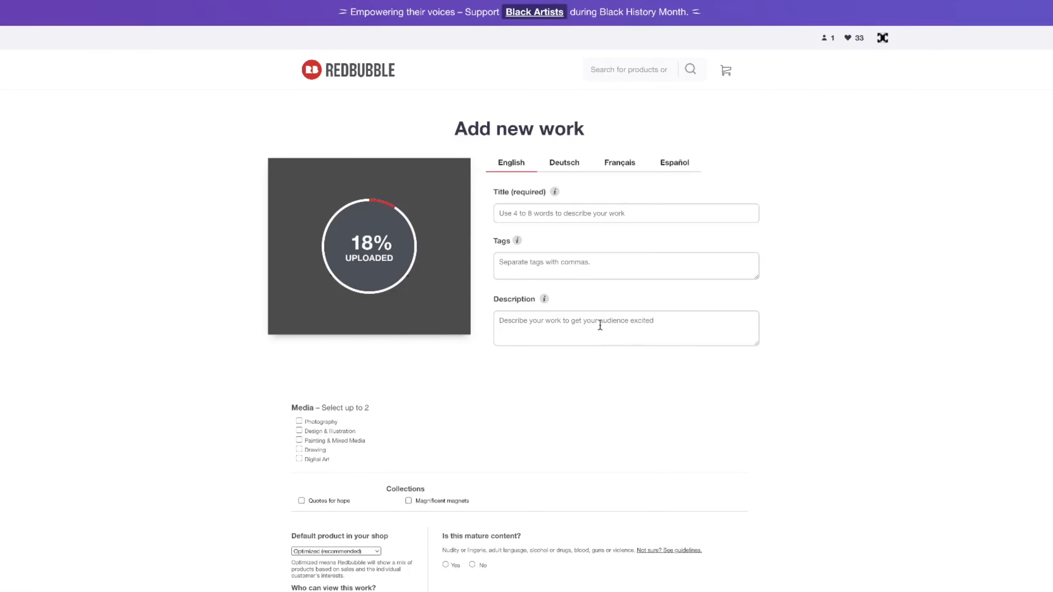
Fill in the tags culture, stickers, quotes, positive, trendy, catchy, uplifting, occupation, think, love, unique, original, personality, summer, style
{"action": "left_click", "coordinate": [510, 269]}
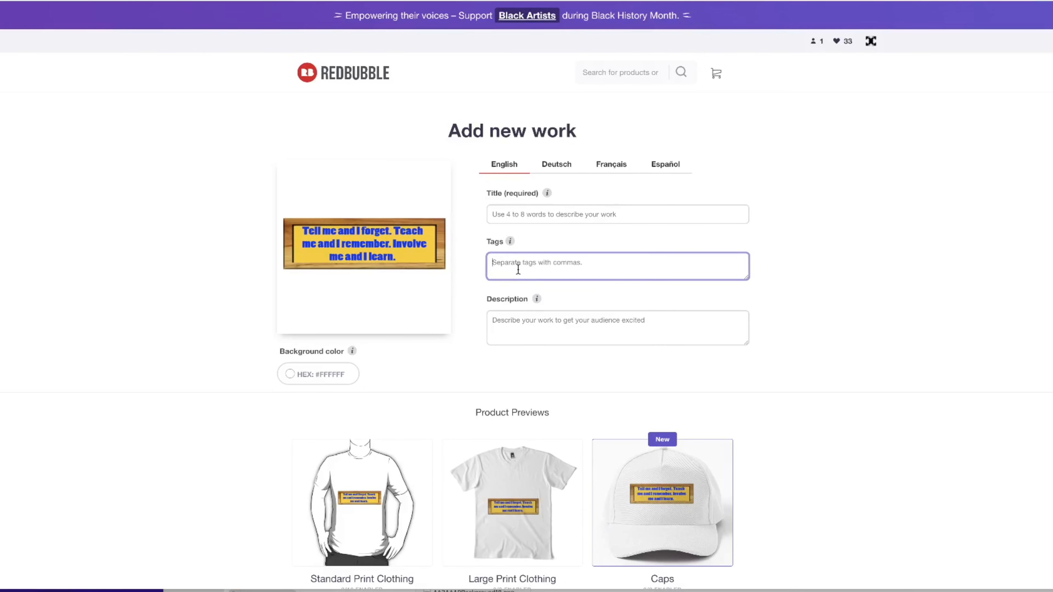
{"action": "type", "text": "culture, stickers, quotes, positive, trendy, catchy, uplifting, occupation, think, love, unique, original, personality, summer, style"}
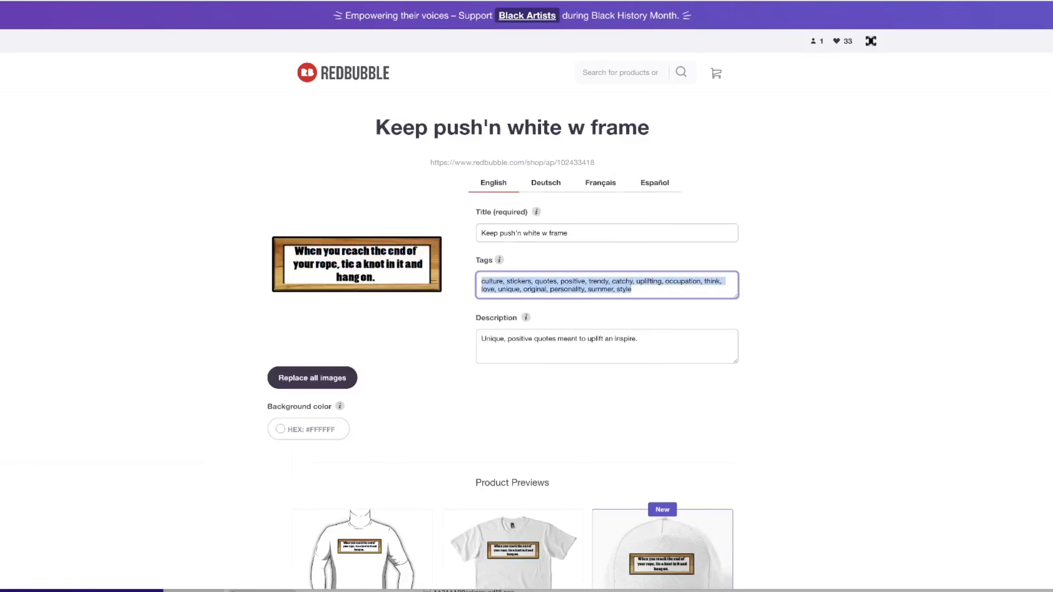
Copy the description "Unique, positive quotes meant to uplift an inspire." from the Keep push'n white w frame listing into the new work
{"action": "left_click_drag", "start_coordinate": [641, 346], "coordinate": [456, 325]}
{"action": "key", "text": "ctrl+c"}
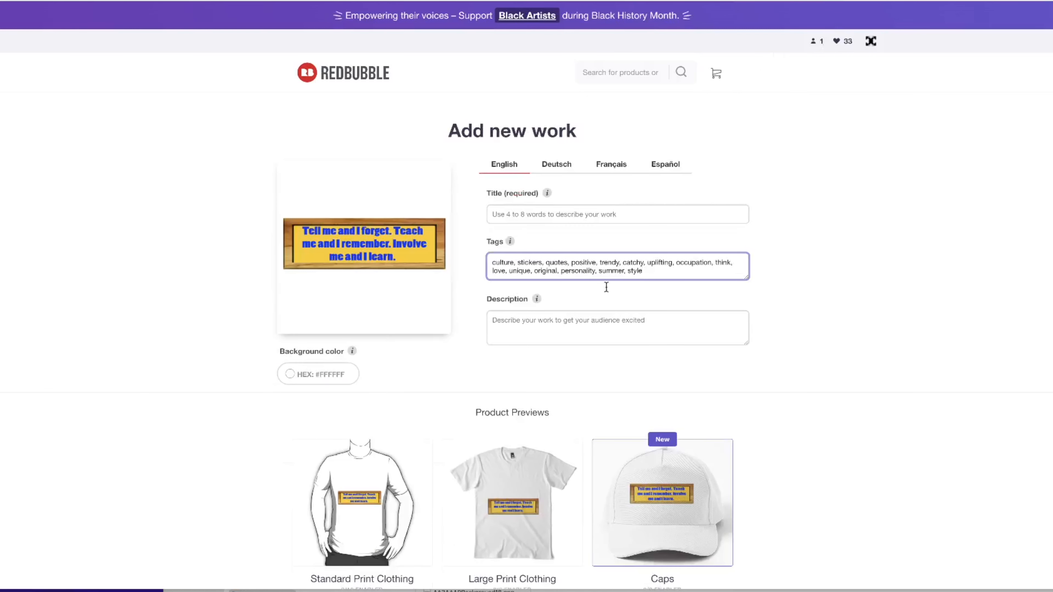
{"action": "left_click", "coordinate": [518, 325]}
{"action": "key", "text": "ctrl+v"}
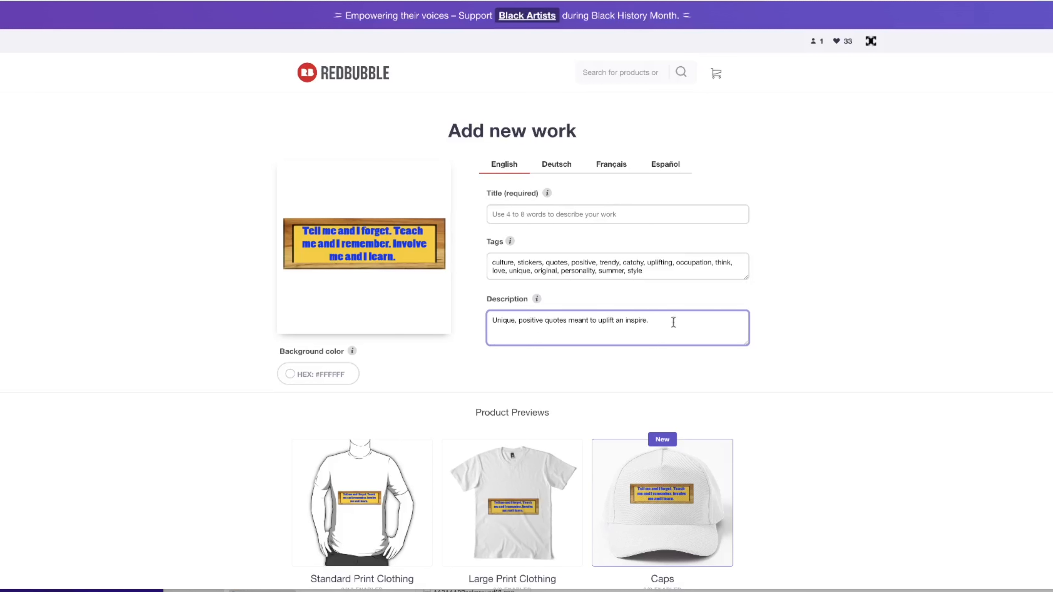
Title the new work "Keep push'n yellow w frame"
{"action": "left_click", "coordinate": [555, 218]}
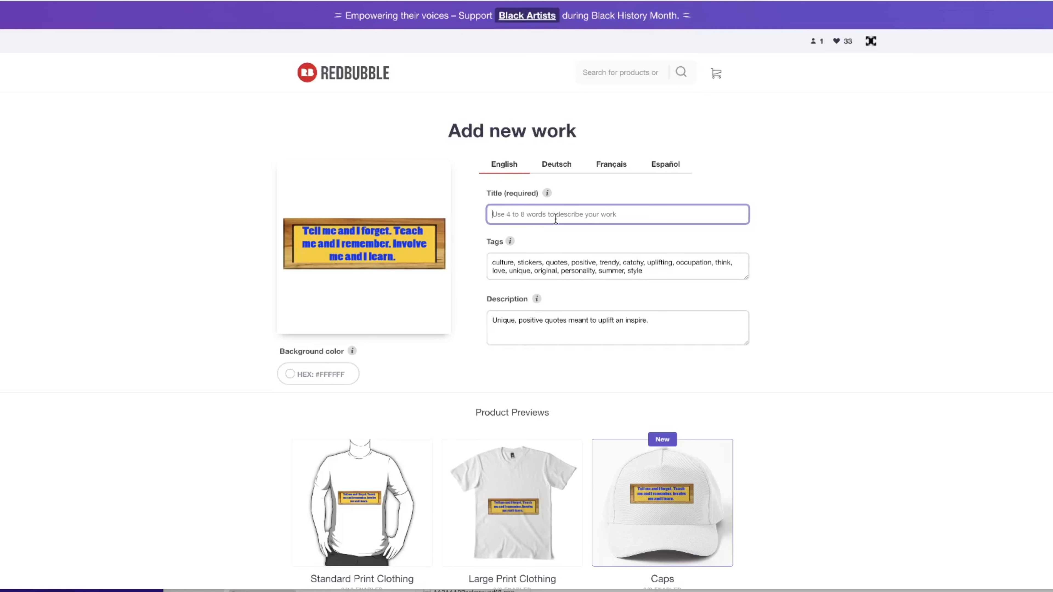
{"action": "type", "text": "Keep"}
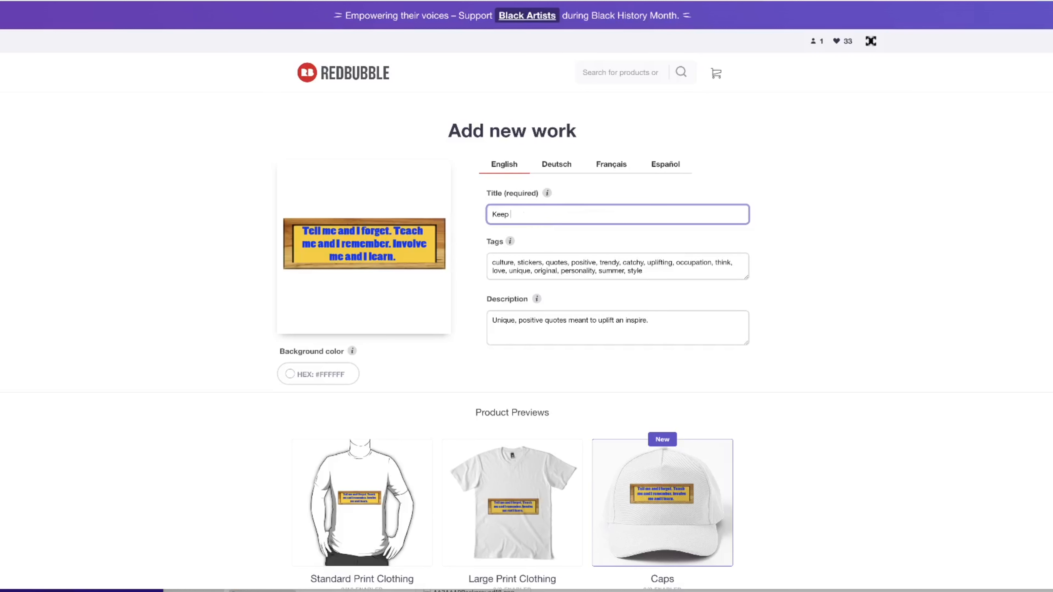
{"action": "type", "text": " push'n yellow w frame"}
Move the design up to the chest, at the top of the print area, on Standard Print Clothing and apply the change
{"action": "scroll", "coordinate": [682, 251], "scroll_direction": "down", "scroll_amount": 6}
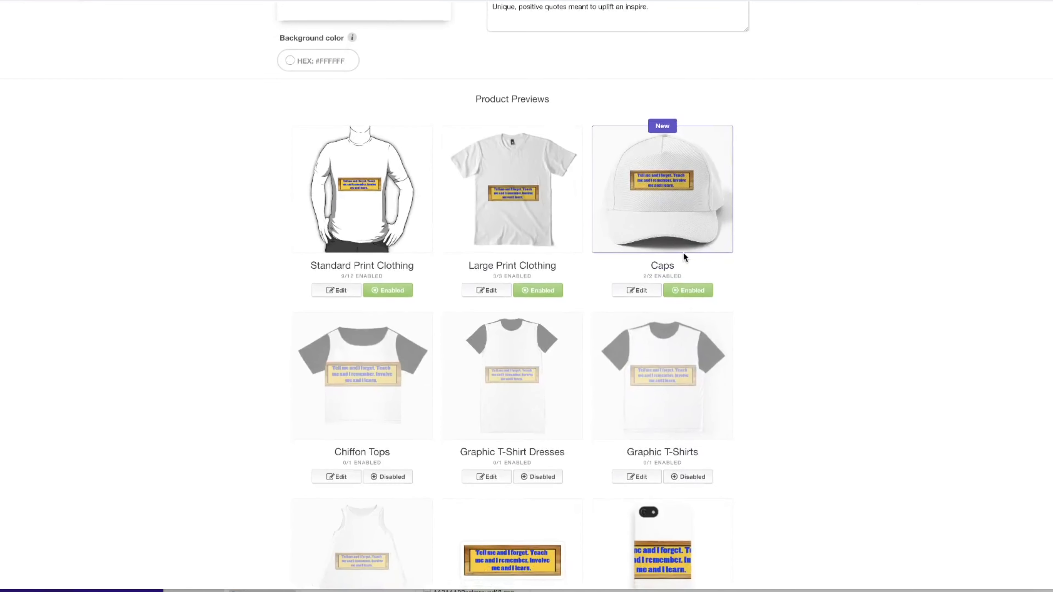
{"action": "scroll", "coordinate": [684, 258], "scroll_direction": "down", "scroll_amount": 2}
{"action": "left_click", "coordinate": [348, 227]}
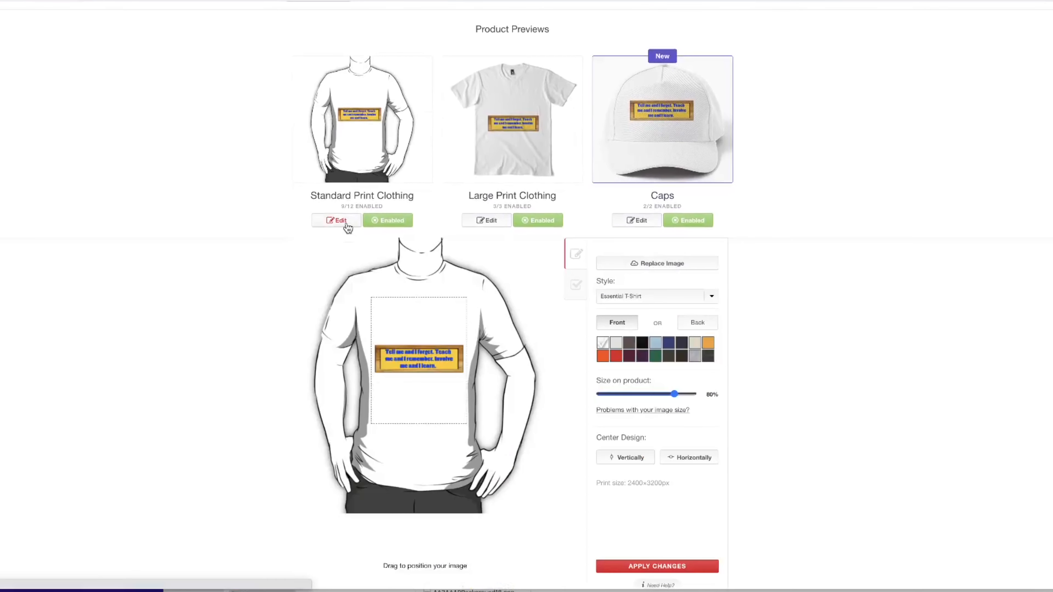
{"action": "left_click_drag", "start_coordinate": [431, 367], "coordinate": [430, 319]}
{"action": "left_click", "coordinate": [663, 566]}
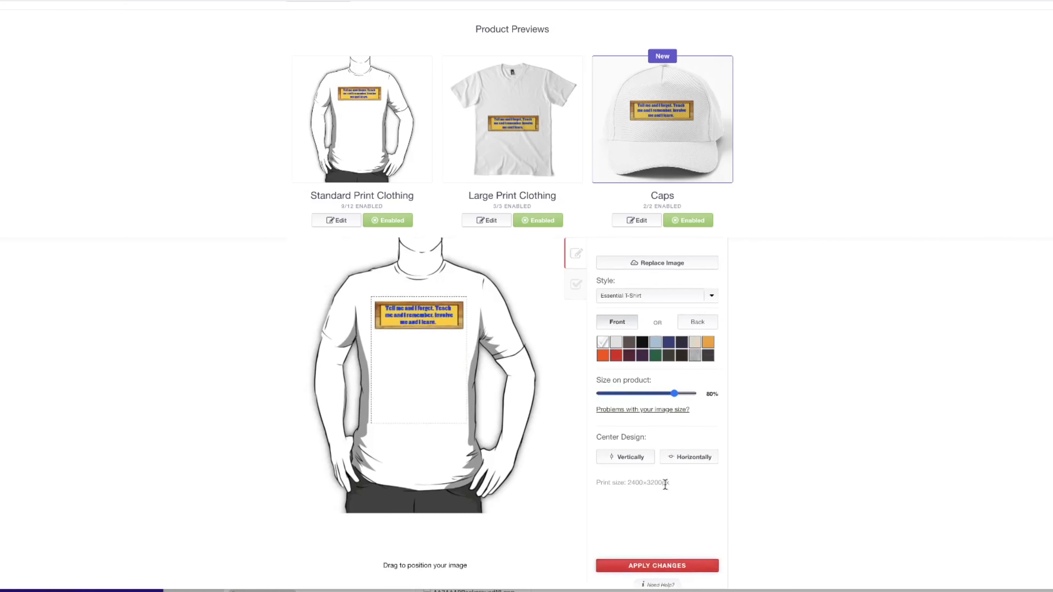
Move the design up to the chest, at the top of the print area, on Large Print Clothing and apply the change
{"action": "left_click", "coordinate": [487, 220]}
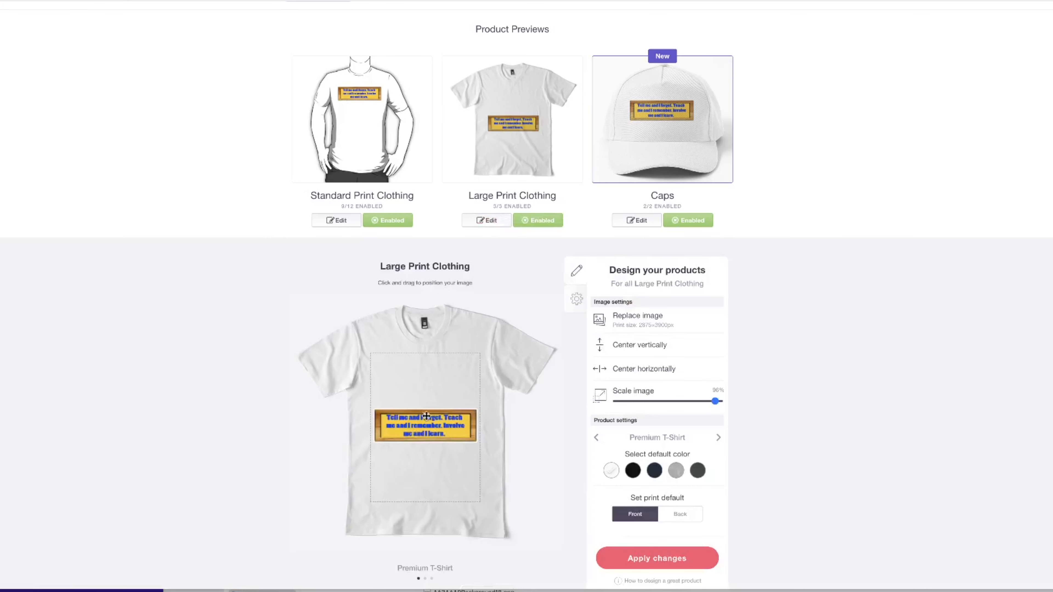
{"action": "left_click_drag", "start_coordinate": [423, 413], "coordinate": [425, 375]}
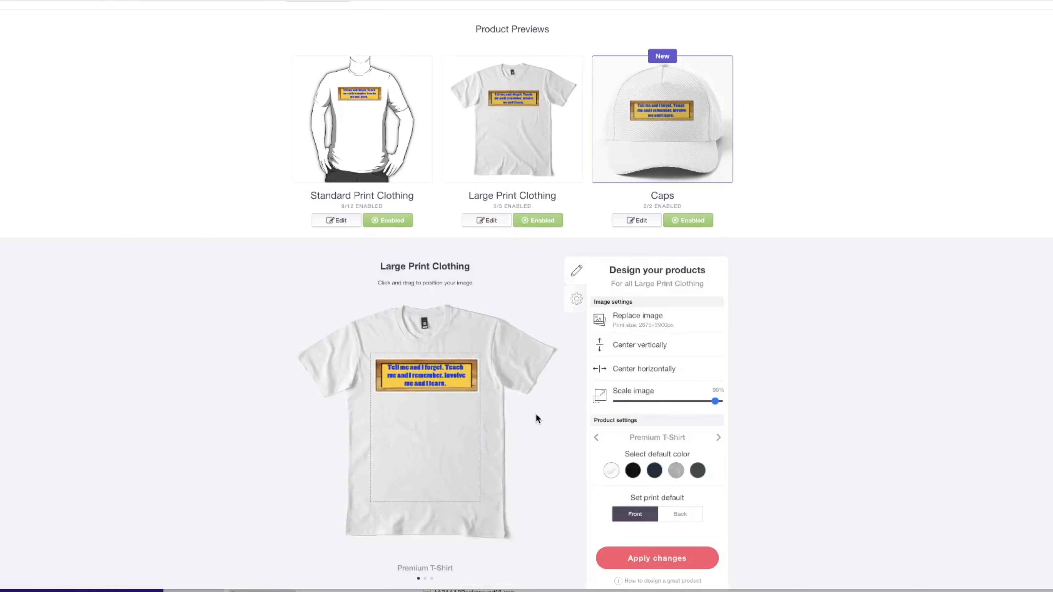
{"action": "left_click", "coordinate": [675, 561]}
Scale the design to 30% on Phone Cases & Skins, shift it to the middle of the case, and apply the changes
{"action": "scroll", "coordinate": [574, 384], "scroll_direction": "down", "scroll_amount": 2}
{"action": "scroll", "coordinate": [577, 404], "scroll_direction": "down", "scroll_amount": 4}
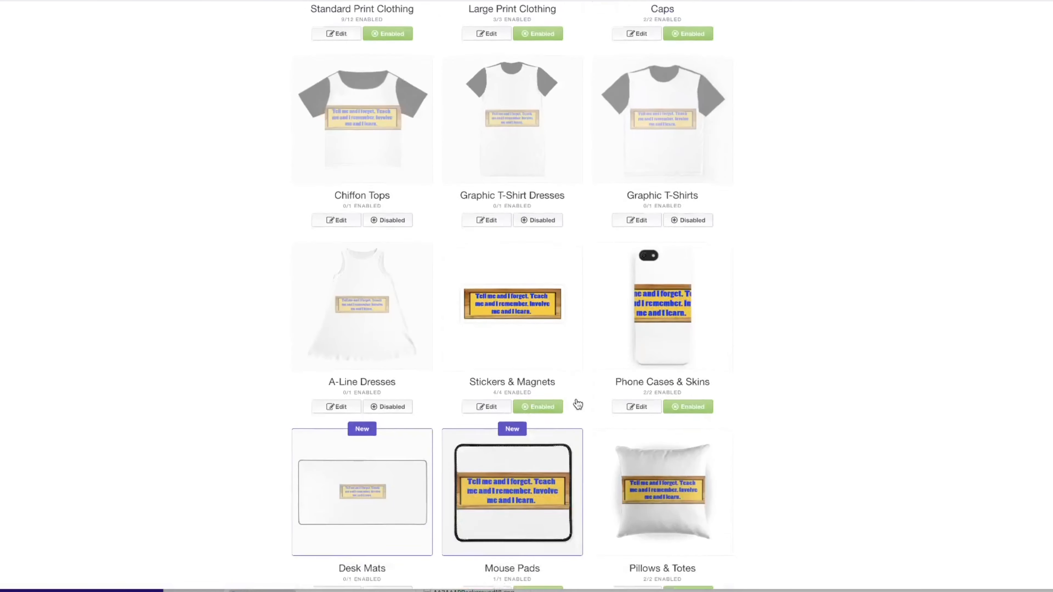
{"action": "left_click", "coordinate": [644, 361]}
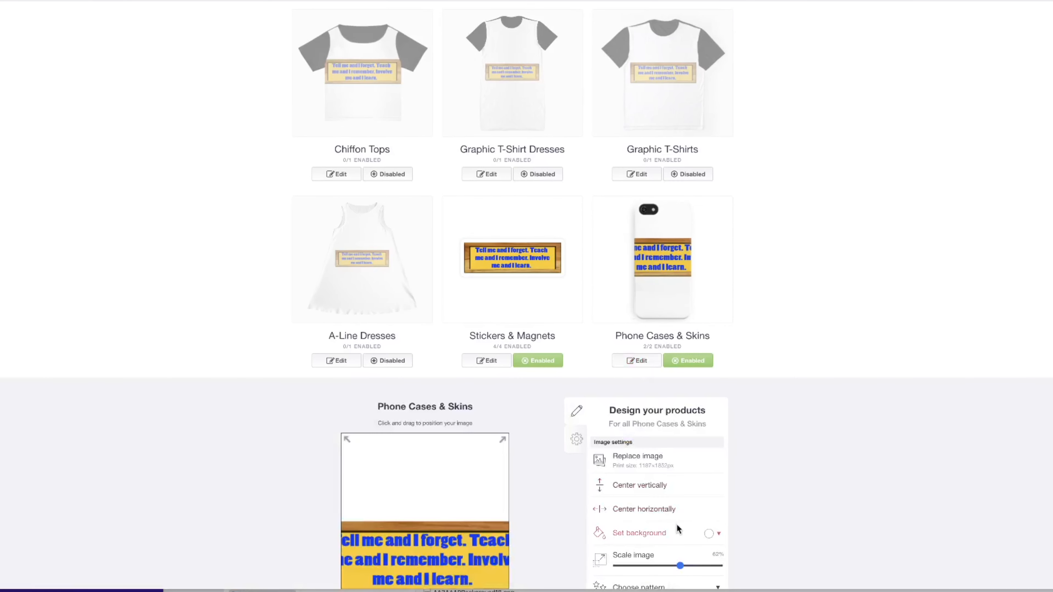
{"action": "left_click_drag", "start_coordinate": [680, 566], "coordinate": [647, 566]}
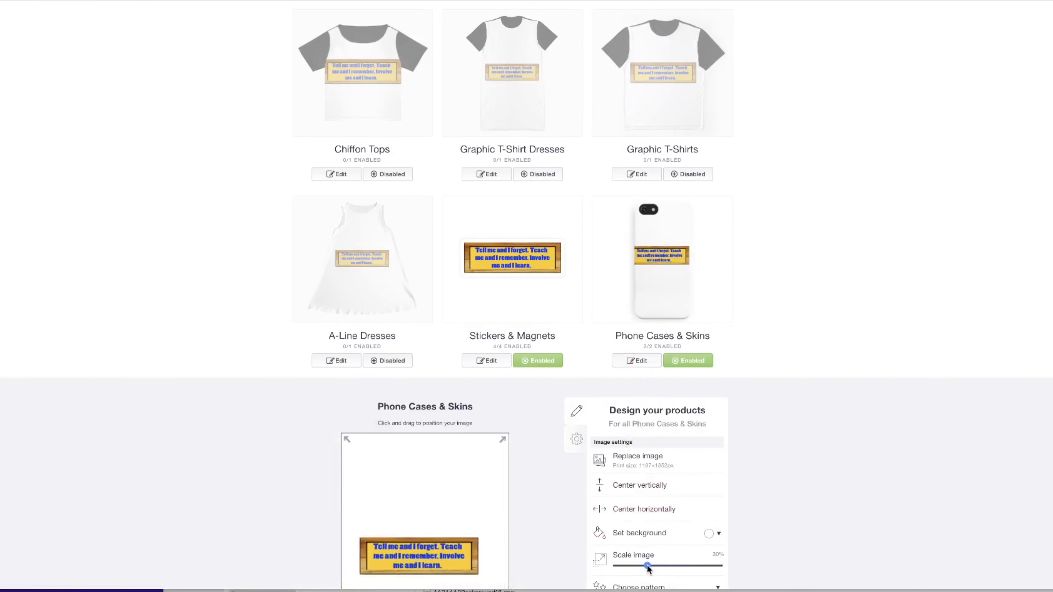
{"action": "left_click_drag", "start_coordinate": [432, 572], "coordinate": [437, 572]}
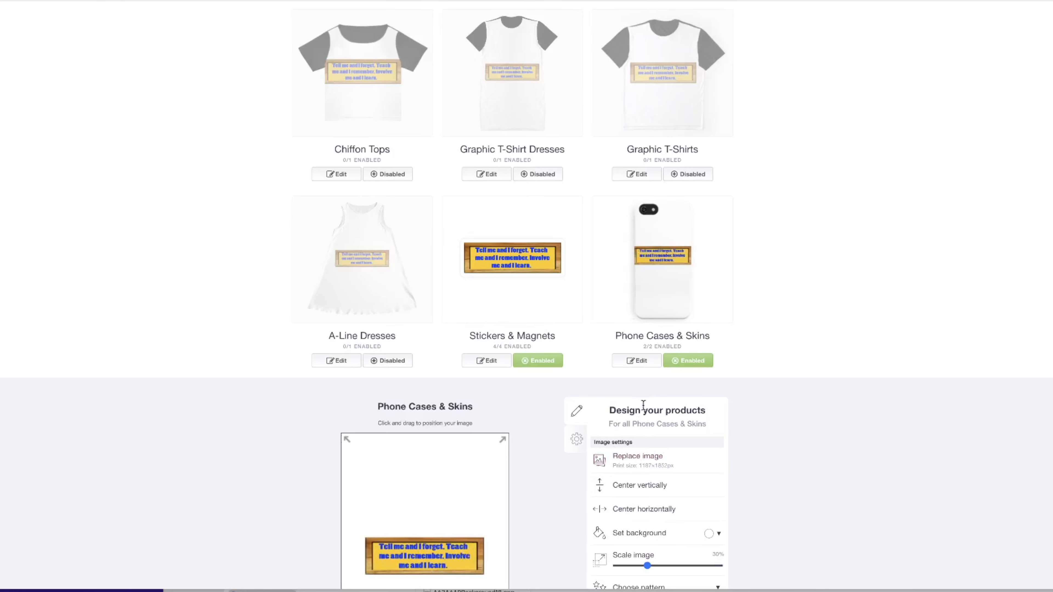
{"action": "scroll", "coordinate": [643, 405], "scroll_direction": "down", "scroll_amount": 7}
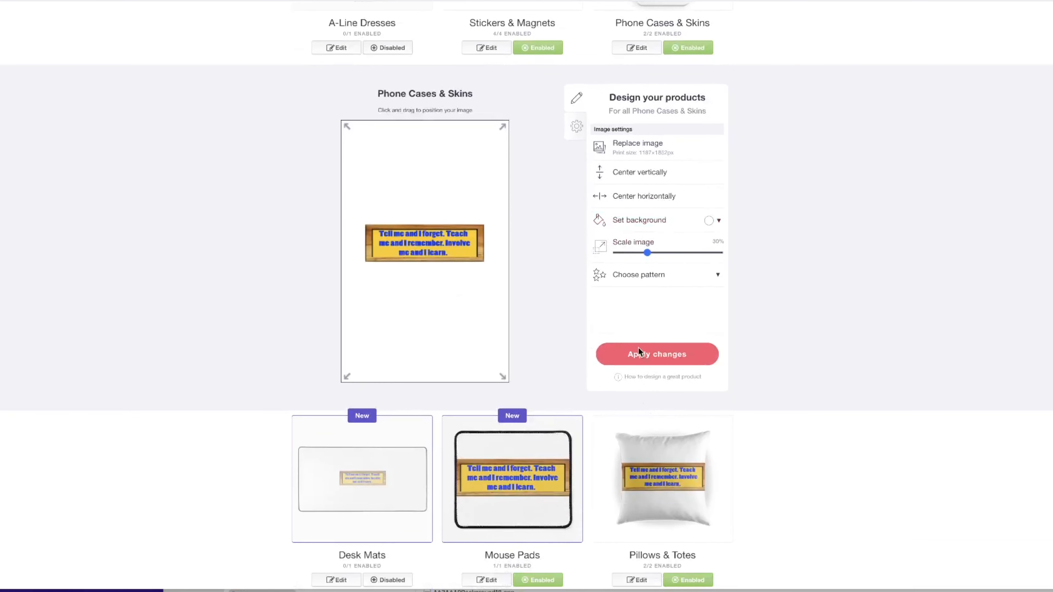
{"action": "left_click", "coordinate": [638, 350]}
Scale the design on Spiral Notebooks to about 65% so it fits the cover width, nudge it into the centre, and apply
{"action": "scroll", "coordinate": [579, 339], "scroll_direction": "down", "scroll_amount": 15}
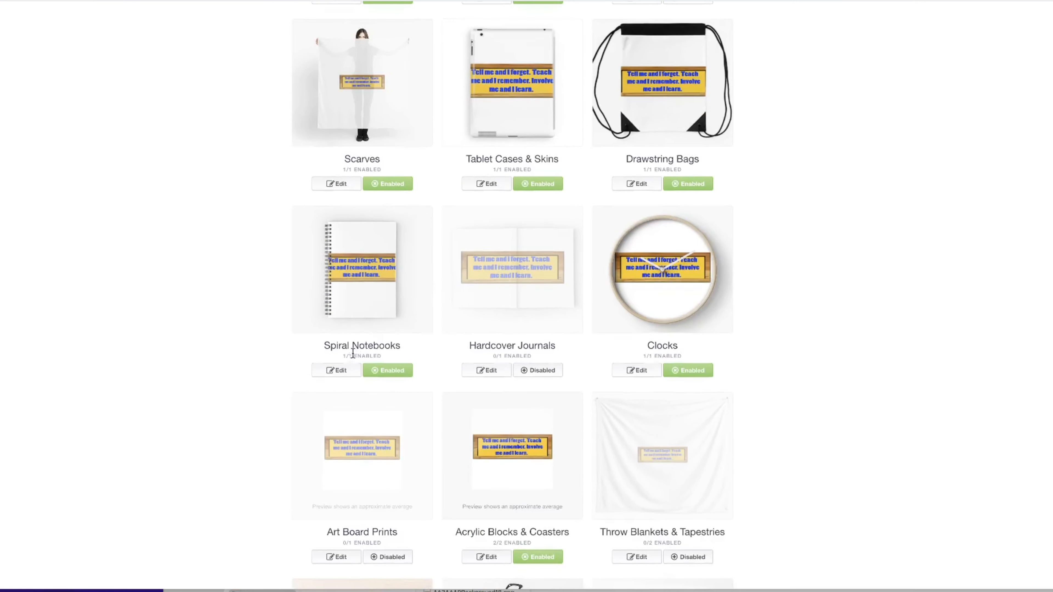
{"action": "left_click", "coordinate": [336, 371]}
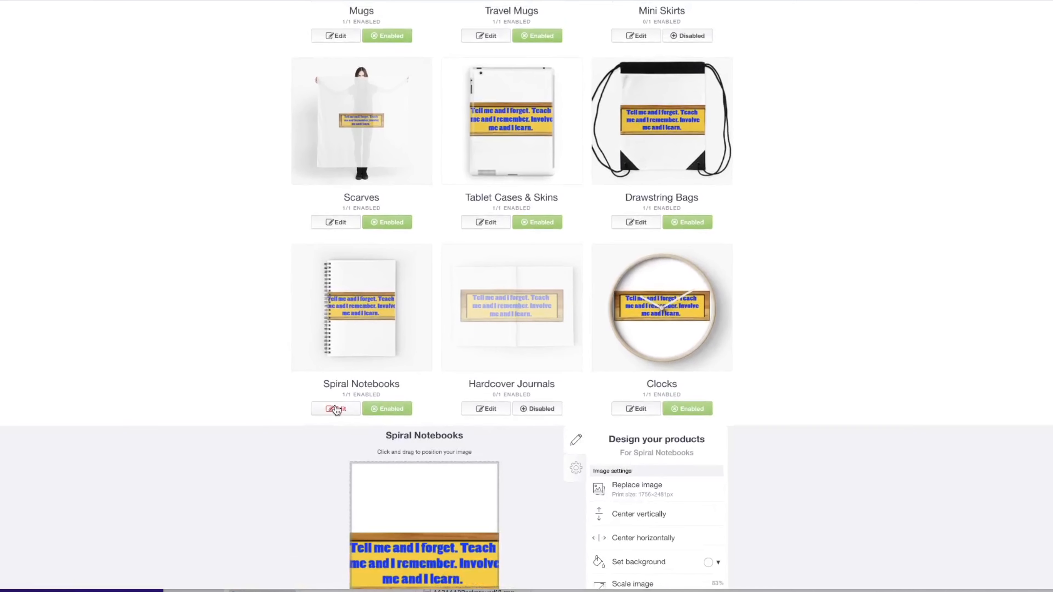
{"action": "left_click", "coordinate": [335, 409]}
{"action": "scroll", "coordinate": [367, 345], "scroll_direction": "down", "scroll_amount": 1}
{"action": "left_click", "coordinate": [339, 393]}
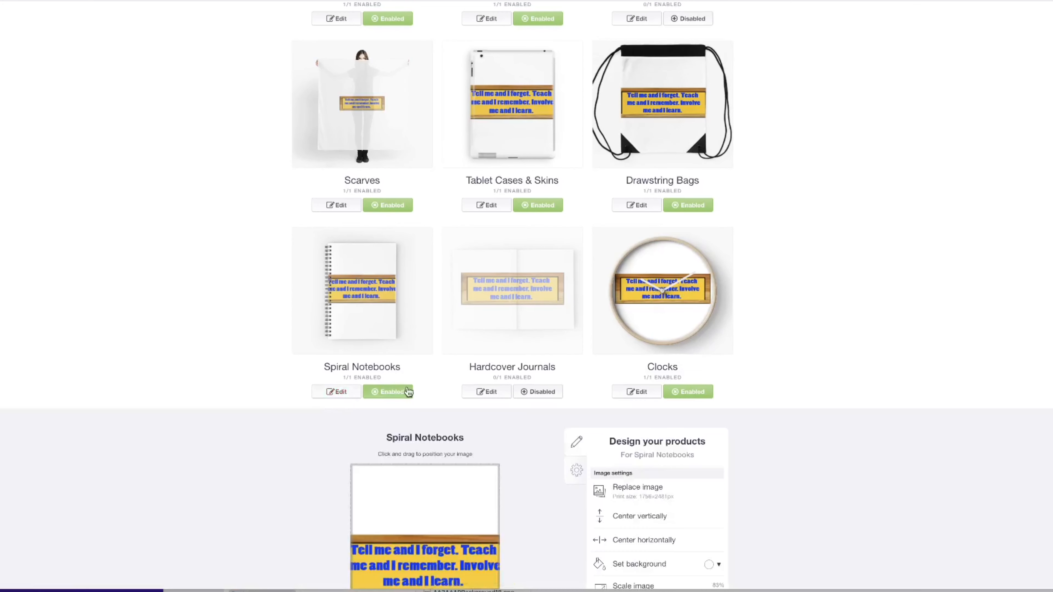
{"action": "left_click_drag", "start_coordinate": [700, 462], "coordinate": [682, 464]}
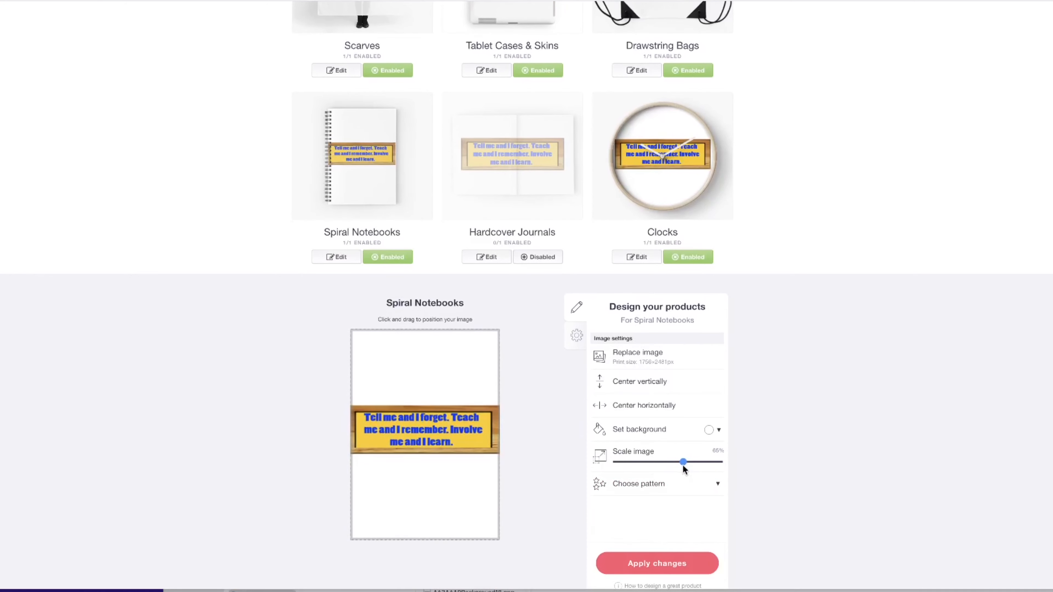
{"action": "left_click_drag", "start_coordinate": [435, 441], "coordinate": [437, 441]}
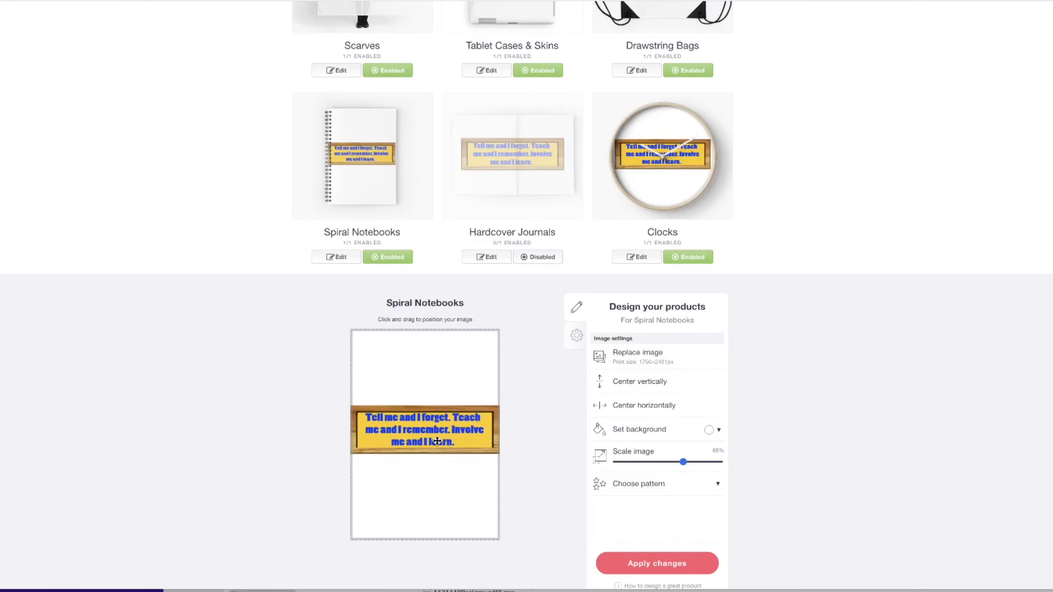
{"action": "left_click", "coordinate": [679, 554]}
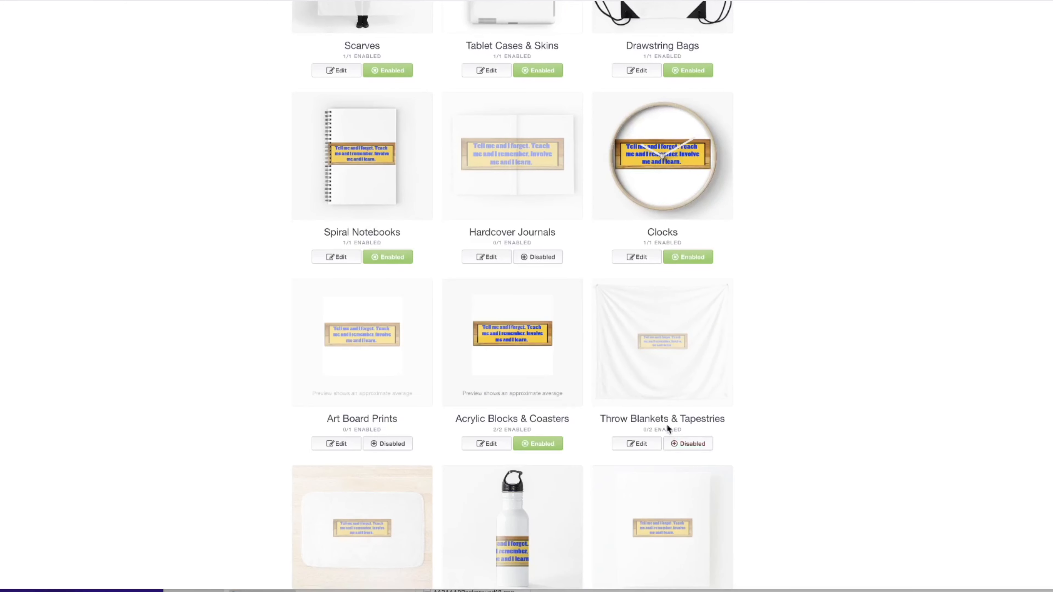
Scale the design on Pin Buttons to 23% so the whole quote fits inside the round badge
{"action": "scroll", "coordinate": [668, 390], "scroll_direction": "down", "scroll_amount": 4}
{"action": "scroll", "coordinate": [668, 390], "scroll_direction": "down", "scroll_amount": 5}
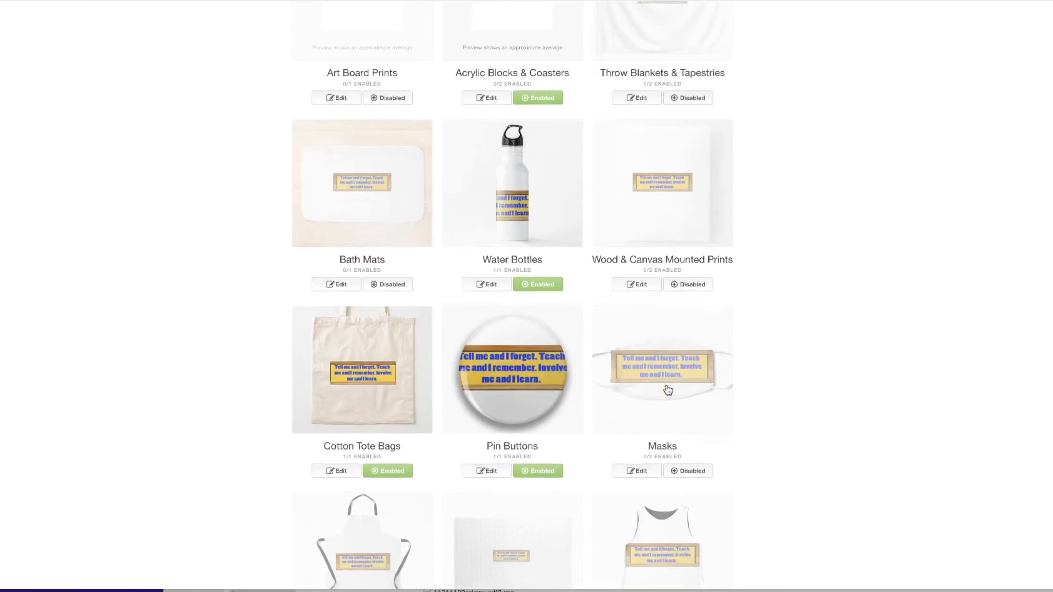
{"action": "scroll", "coordinate": [560, 372], "scroll_direction": "down", "scroll_amount": 4}
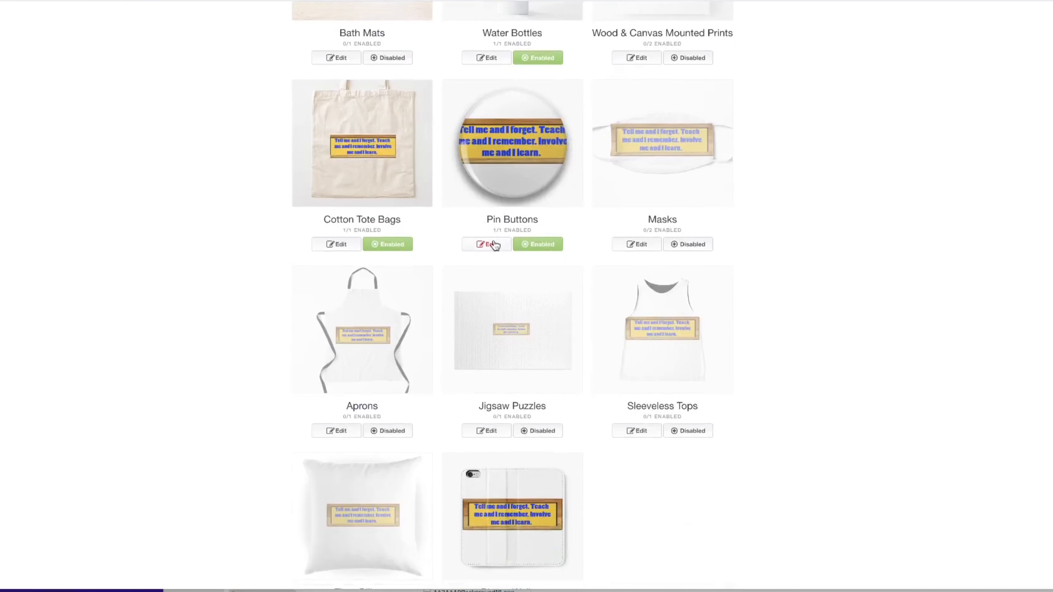
{"action": "left_click", "coordinate": [495, 245]}
{"action": "left_click_drag", "start_coordinate": [650, 450], "coordinate": [638, 447]}
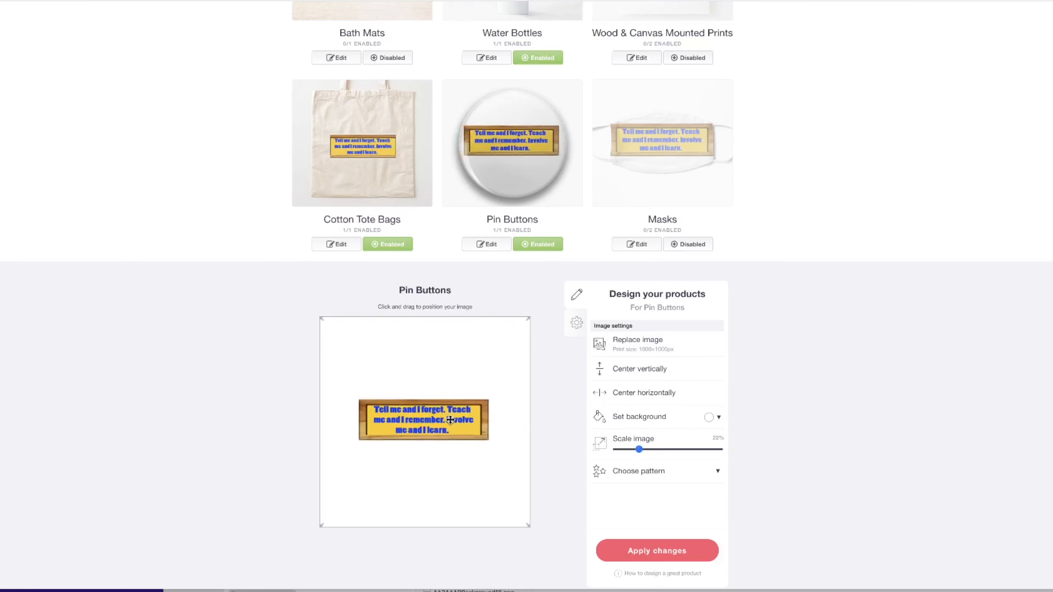
{"action": "left_click", "coordinate": [637, 448]}
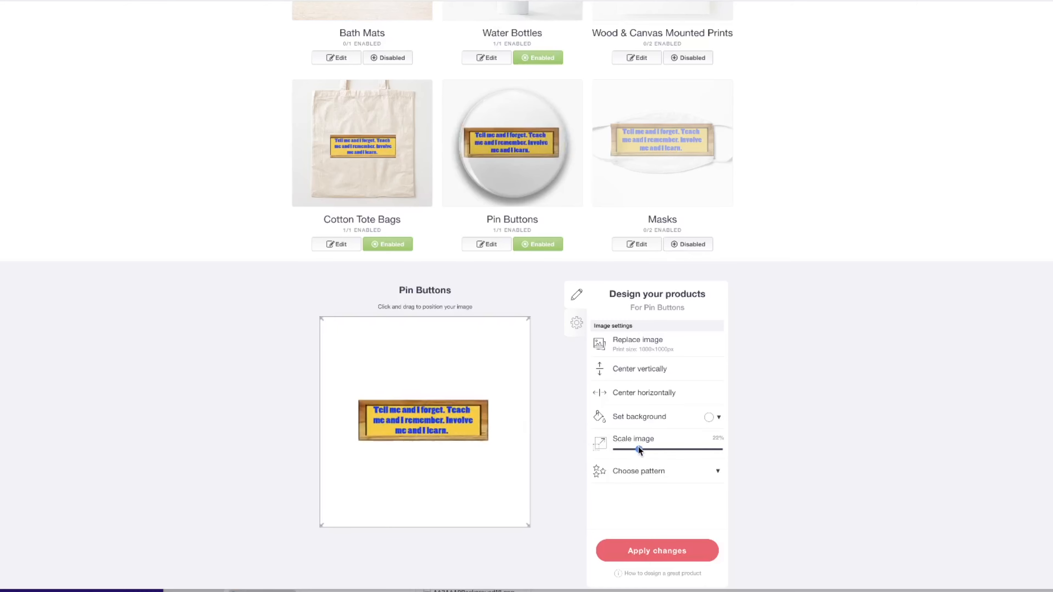
{"action": "left_click_drag", "start_coordinate": [638, 448], "coordinate": [639, 448]}
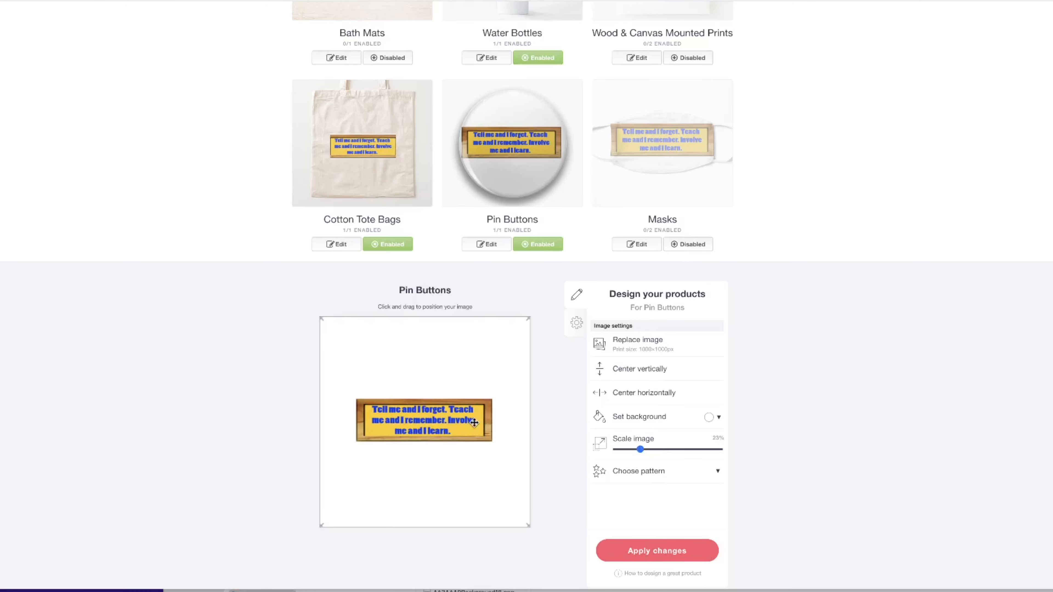
Set the work's media type to Digital Art and add it to the Quotes for hope collection
{"action": "scroll", "coordinate": [608, 388], "scroll_direction": "down", "scroll_amount": 8}
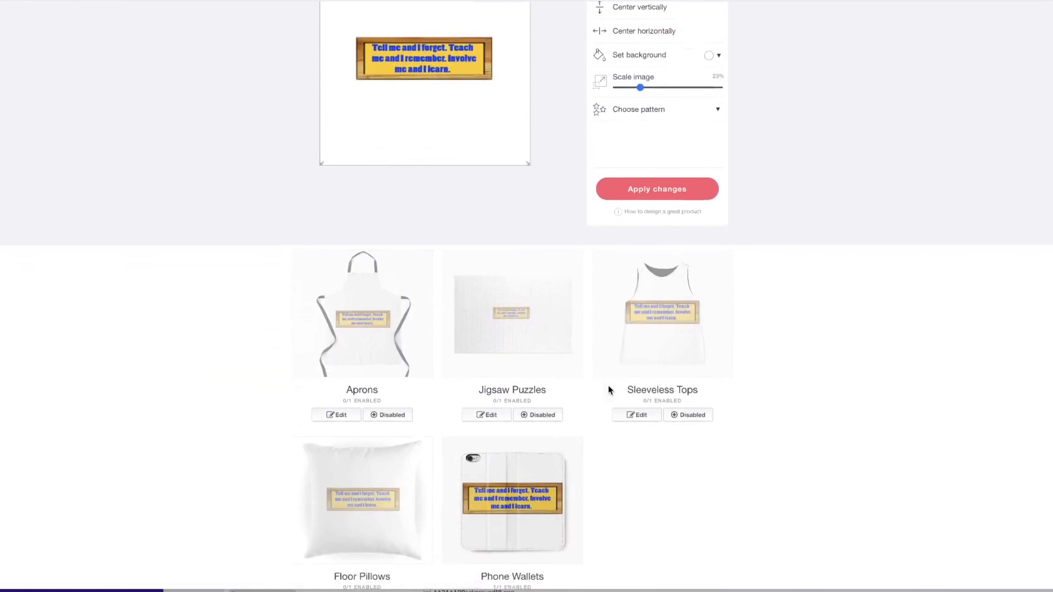
{"action": "scroll", "coordinate": [607, 385], "scroll_direction": "down", "scroll_amount": 13}
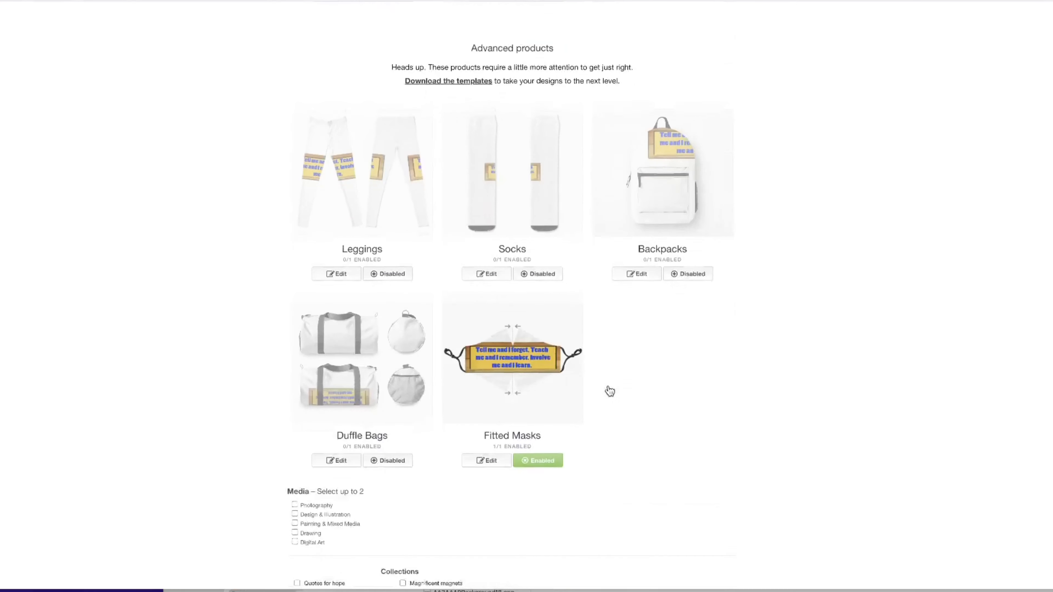
{"action": "scroll", "coordinate": [609, 391], "scroll_direction": "down", "scroll_amount": 5}
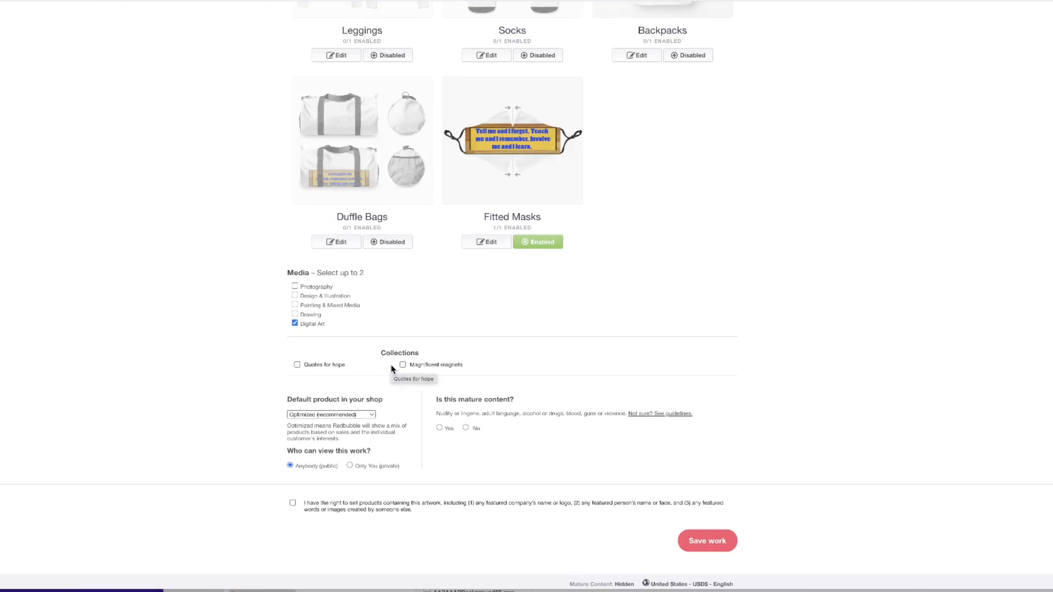
{"action": "left_click", "coordinate": [297, 365]}
Mark the work as not mature content, declare the right to sell it, and save the work
{"action": "left_click", "coordinate": [465, 429]}
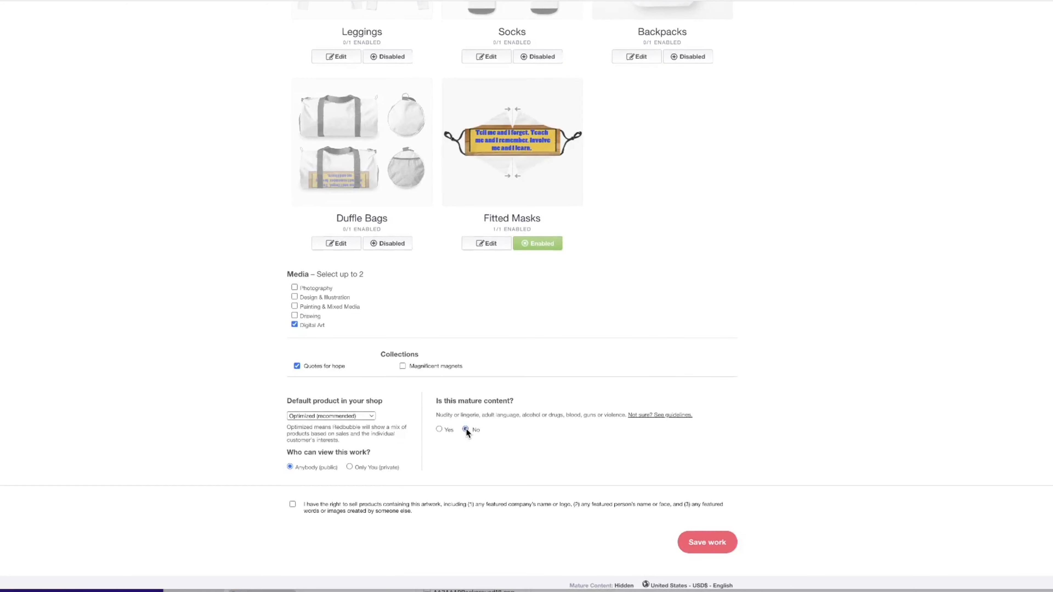
{"action": "left_click", "coordinate": [292, 505]}
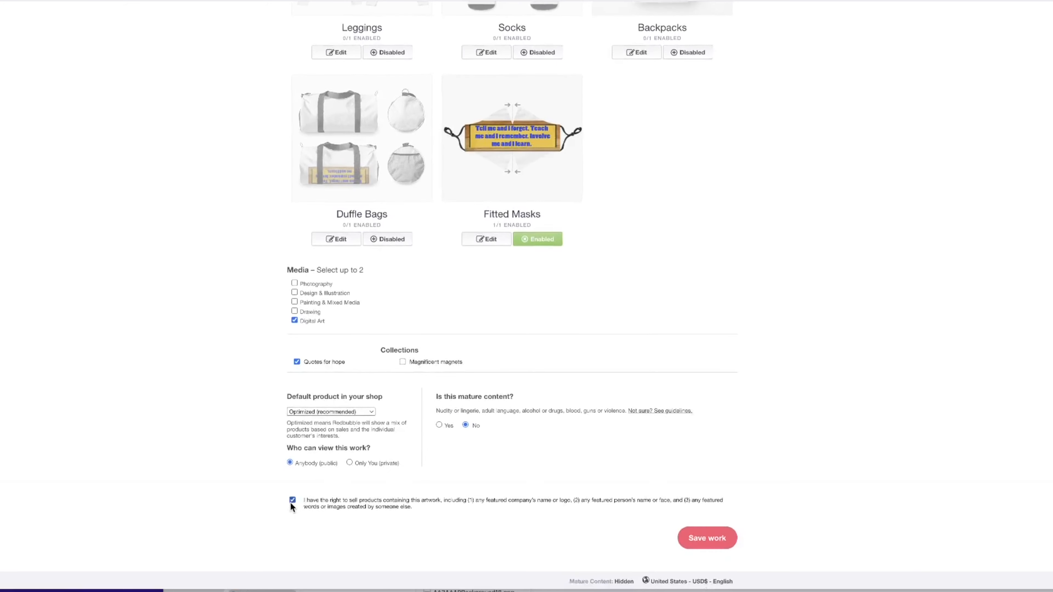
{"action": "left_click", "coordinate": [725, 545]}
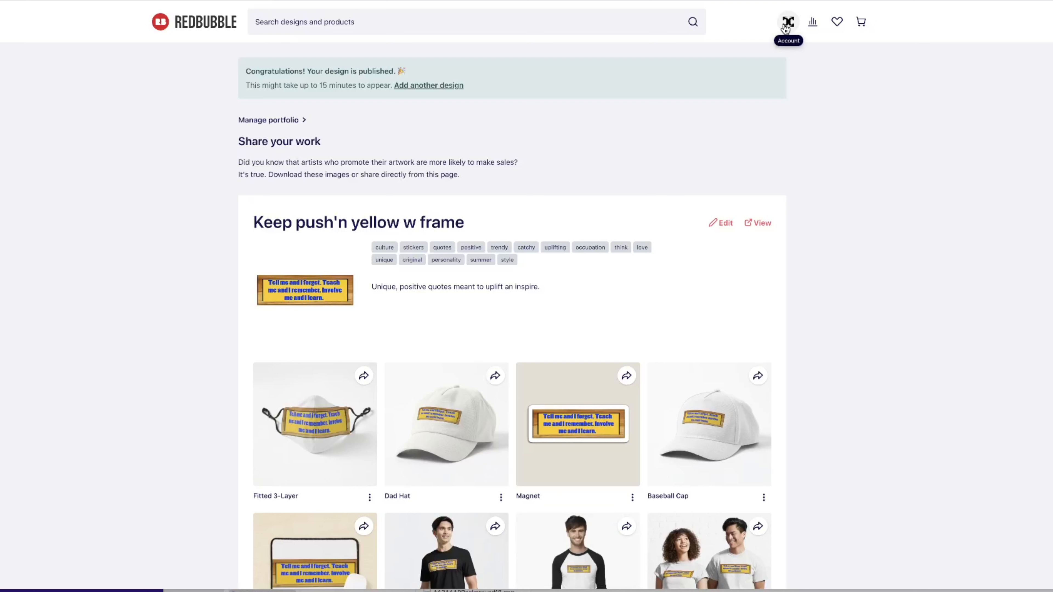
Open the portfolio management page and look through its collections and the list of uploaded works
{"action": "left_click", "coordinate": [786, 23]}
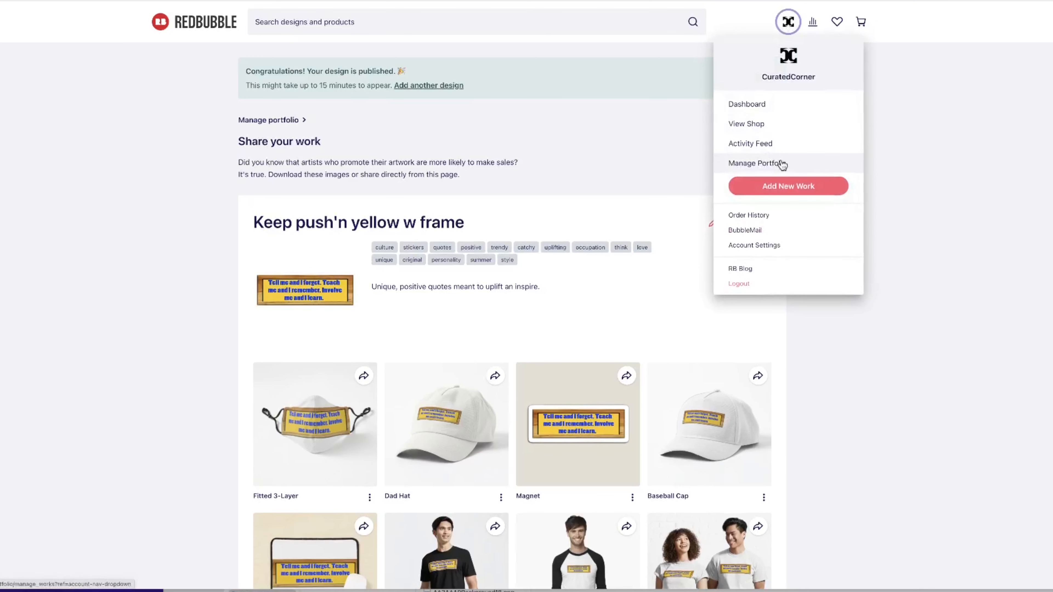
{"action": "scroll", "coordinate": [782, 165], "scroll_direction": "down", "scroll_amount": 1}
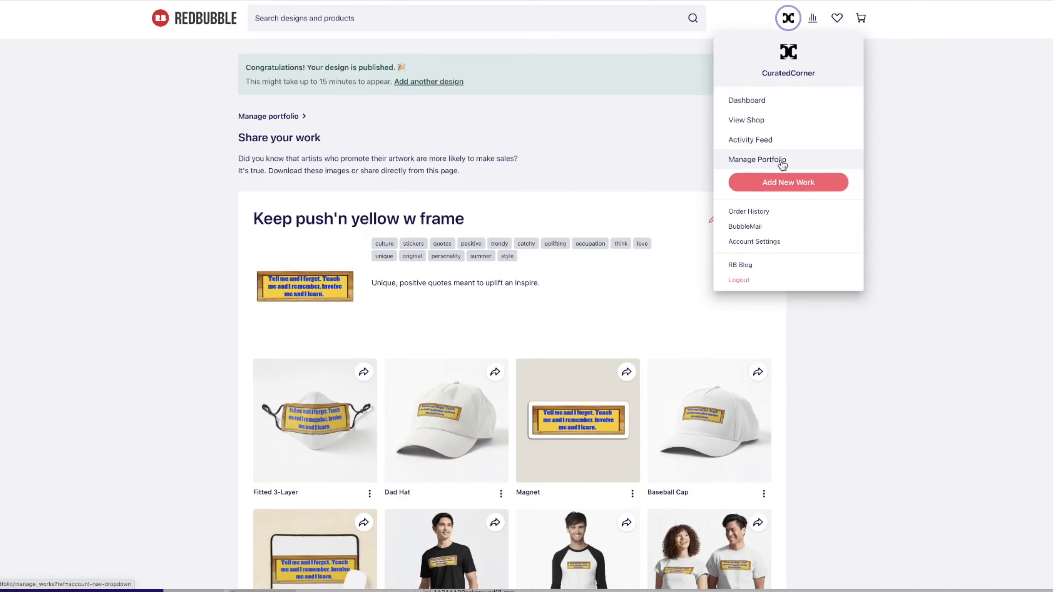
{"action": "left_click", "coordinate": [782, 162]}
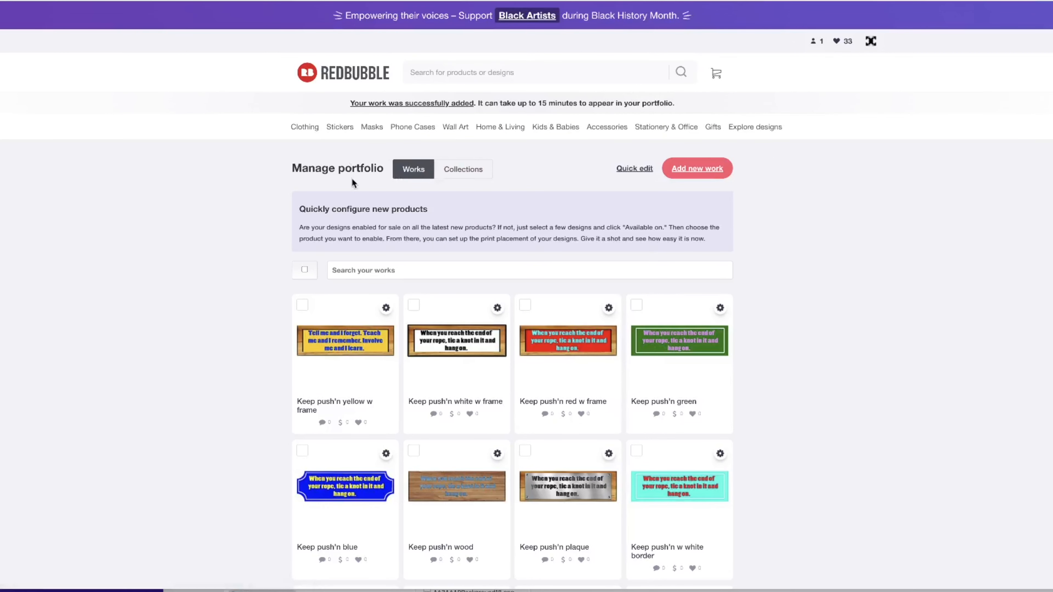
{"action": "left_click", "coordinate": [463, 172]}
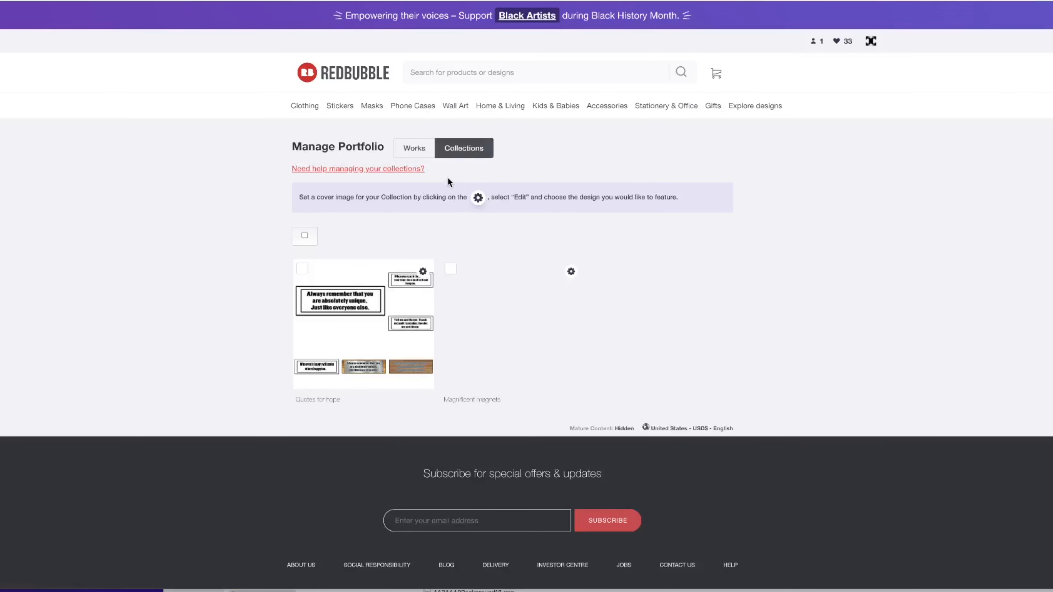
{"action": "left_click", "coordinate": [422, 150]}
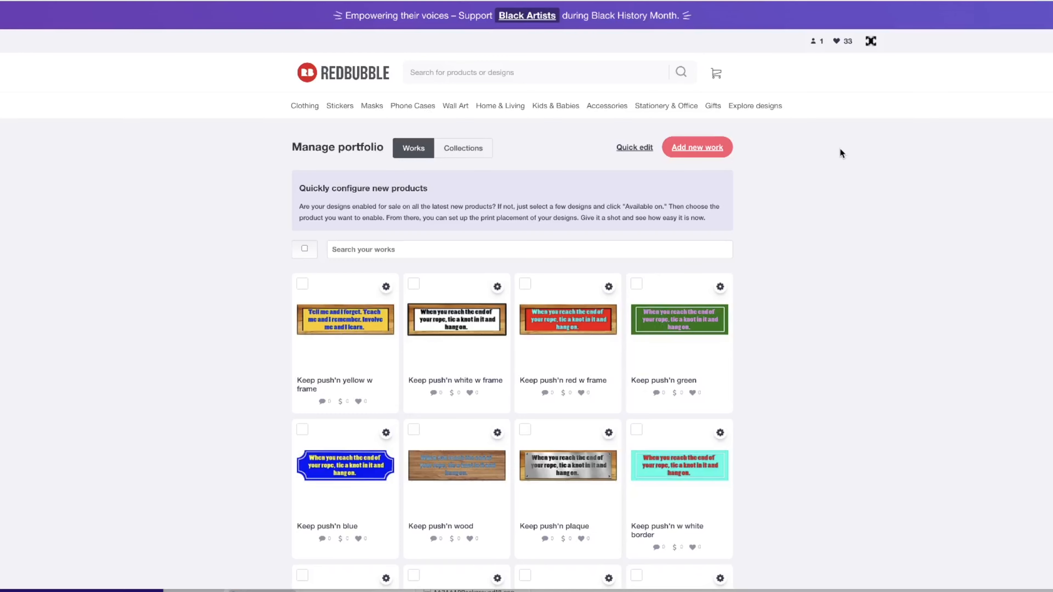
{"action": "scroll", "coordinate": [839, 150], "scroll_direction": "down", "scroll_amount": 9}
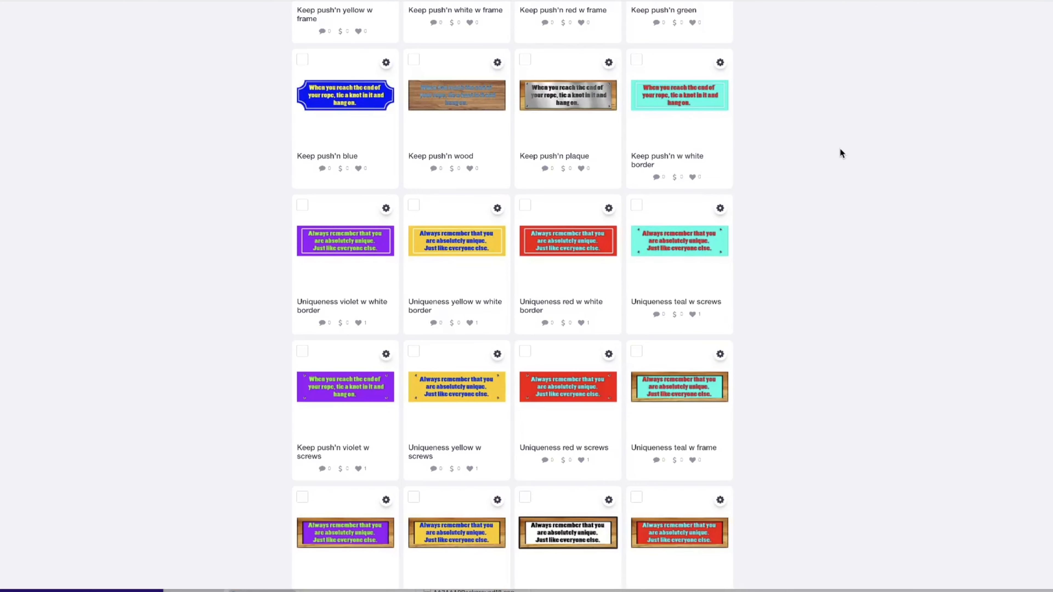